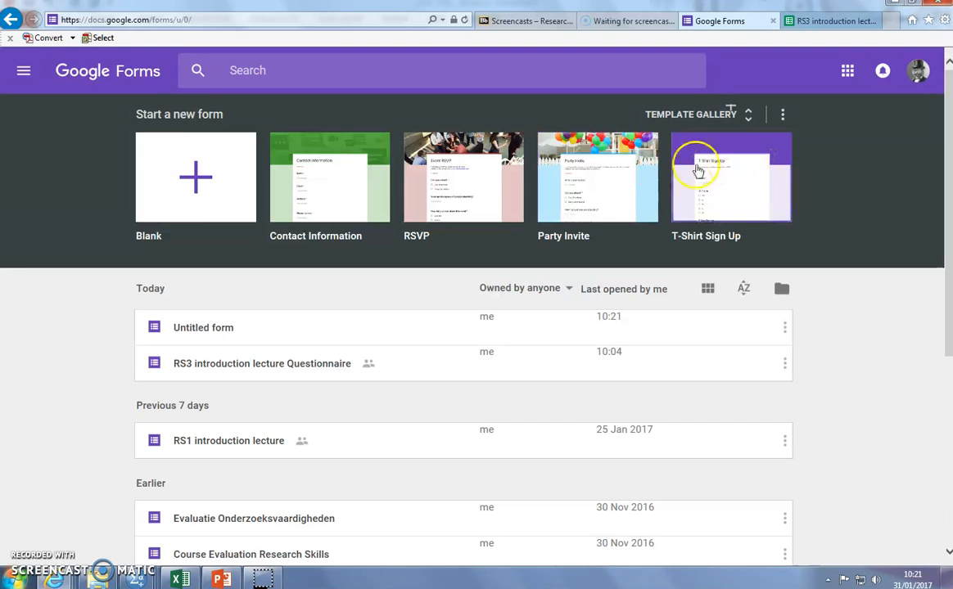
# Create a blank form titled "Example" with the description "Try to do this at home/in class!".
pyautogui.click(230, 177)
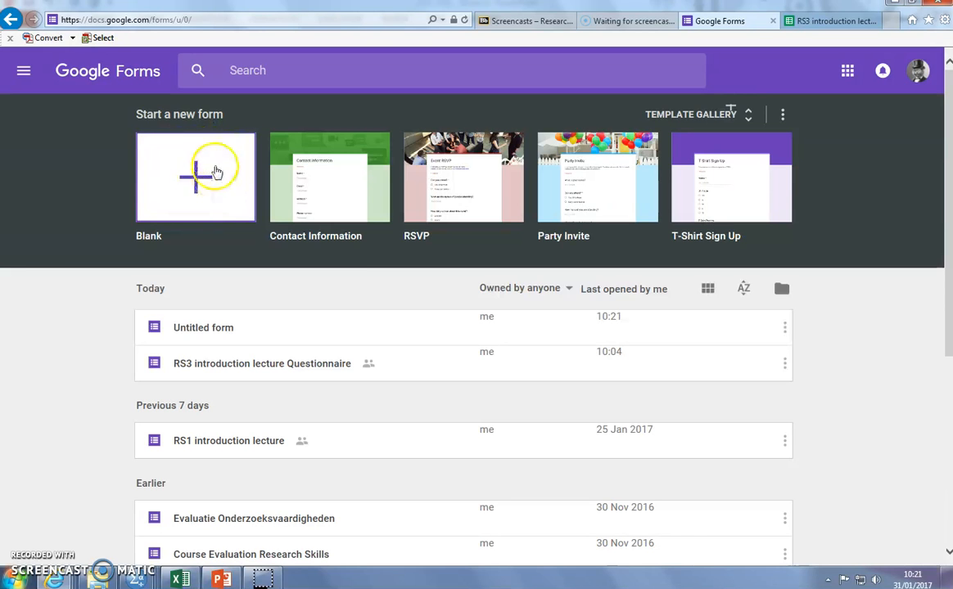
pyautogui.click(231, 319)
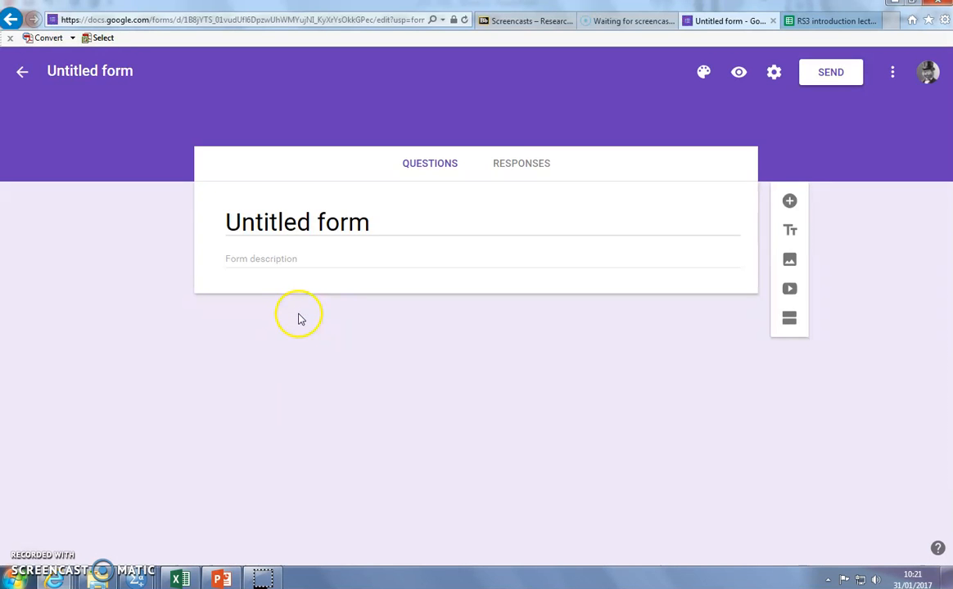
pyautogui.moveTo(382, 224); pyautogui.dragTo(150, 220)
pyautogui.write('Example')
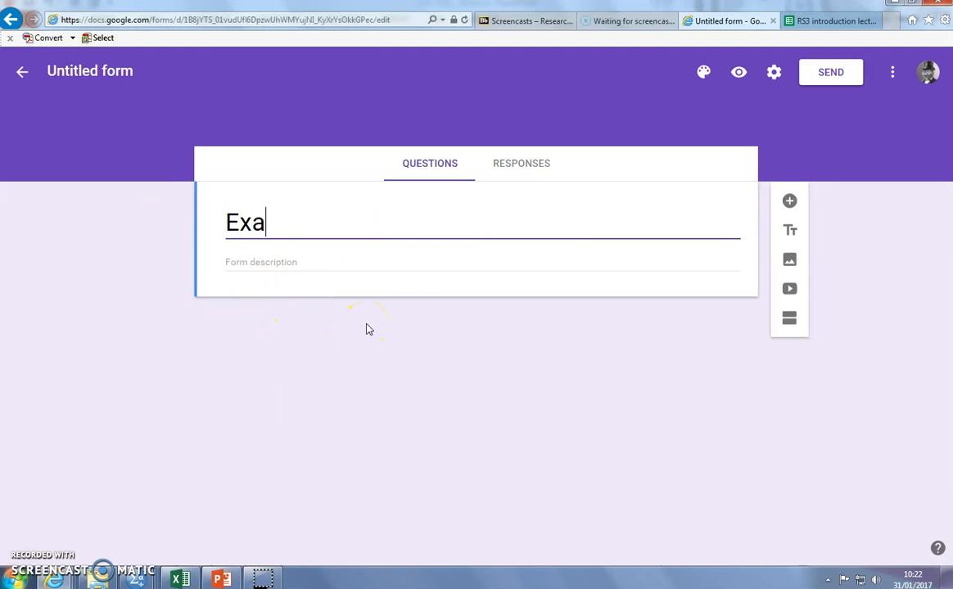
pyautogui.click(308, 263)
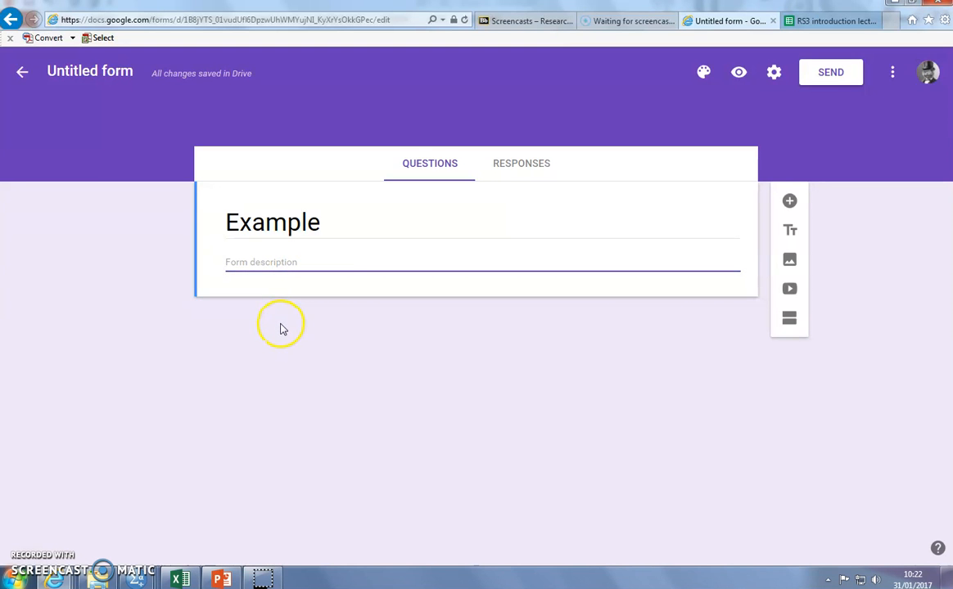
pyautogui.write('Try to do this at home/in class!')
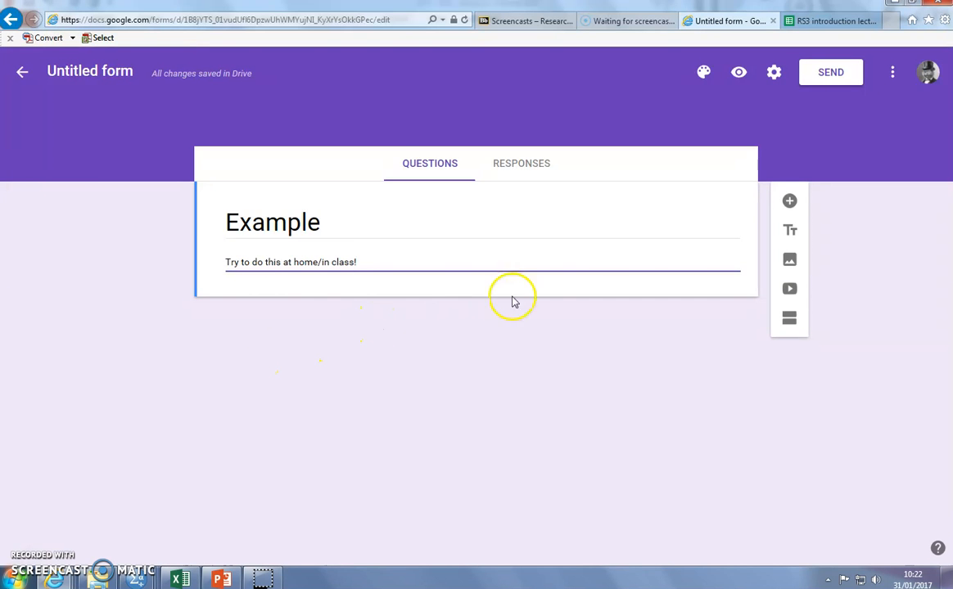
# Add a multiple-choice question to the form reading "What is your favorite color?".
pyautogui.click(790, 200)
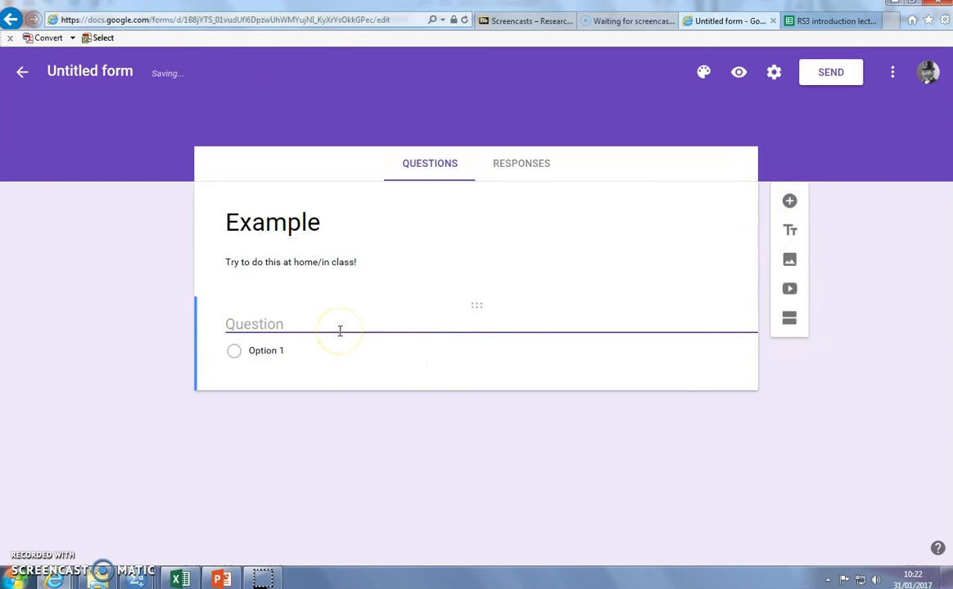
pyautogui.click(660, 370)
pyautogui.click(546, 255)
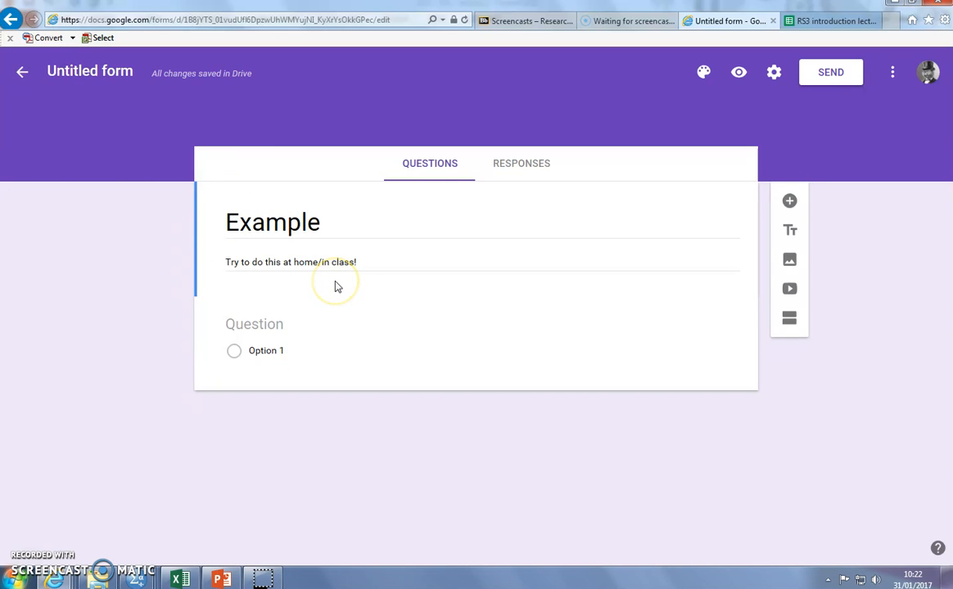
pyautogui.click(500, 339)
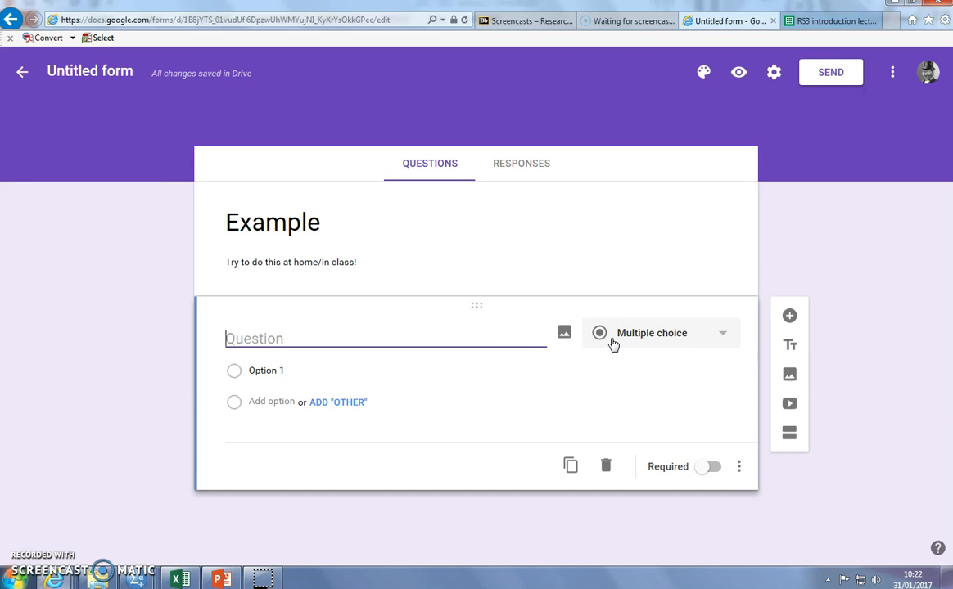
pyautogui.click(440, 338)
pyautogui.write('W')
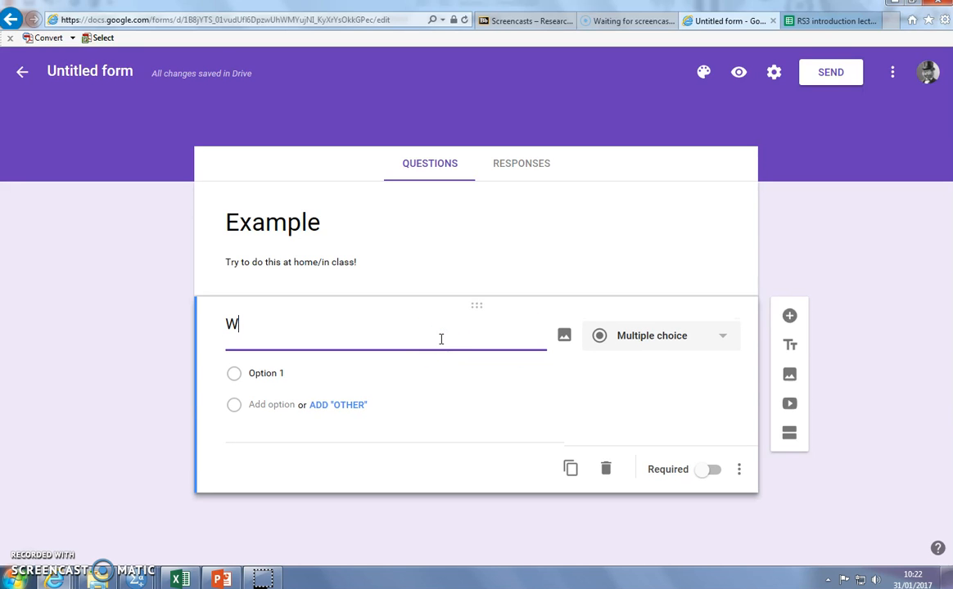
pyautogui.write('hat is your favorite color?')
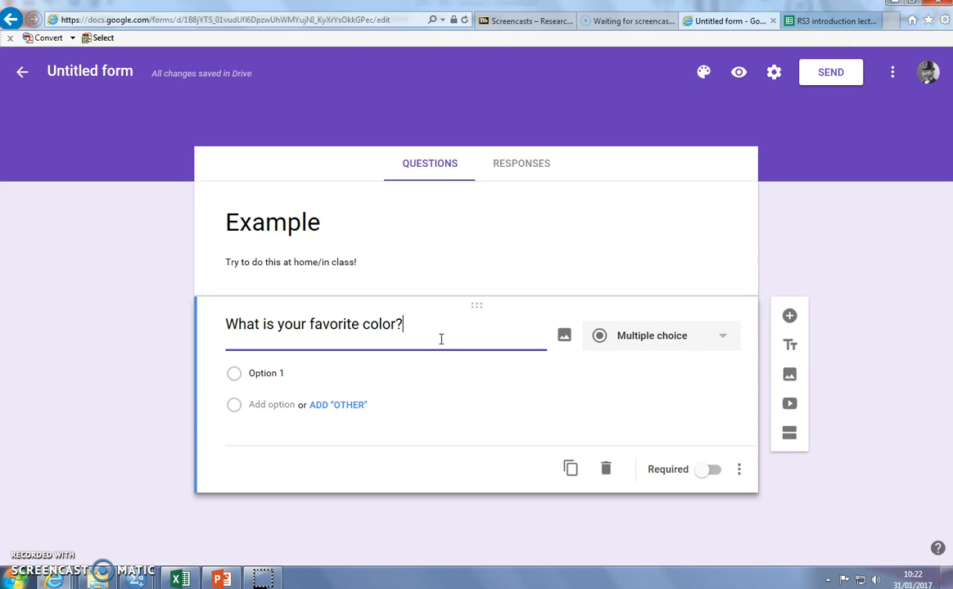
# Enter the answer options red, yellow, blue, orange and black for the favorite color question.
pyautogui.click(302, 372)
pyautogui.moveTo(330, 372); pyautogui.dragTo(256, 379)
pyautogui.write('red')
pyautogui.press('Return')
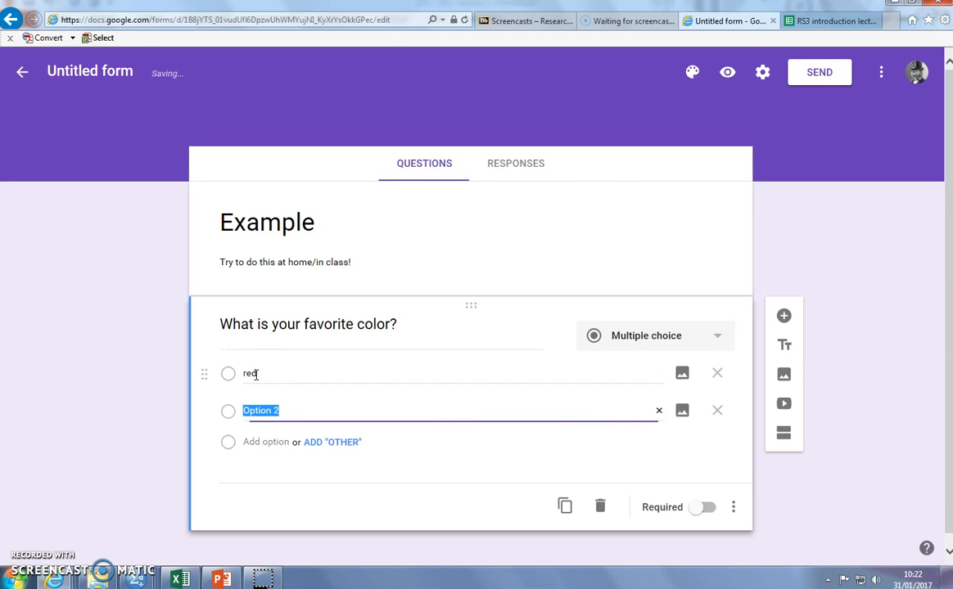
pyautogui.write('yellow')
pyautogui.press('Return')
pyautogui.write('blue')
pyautogui.press('Return')
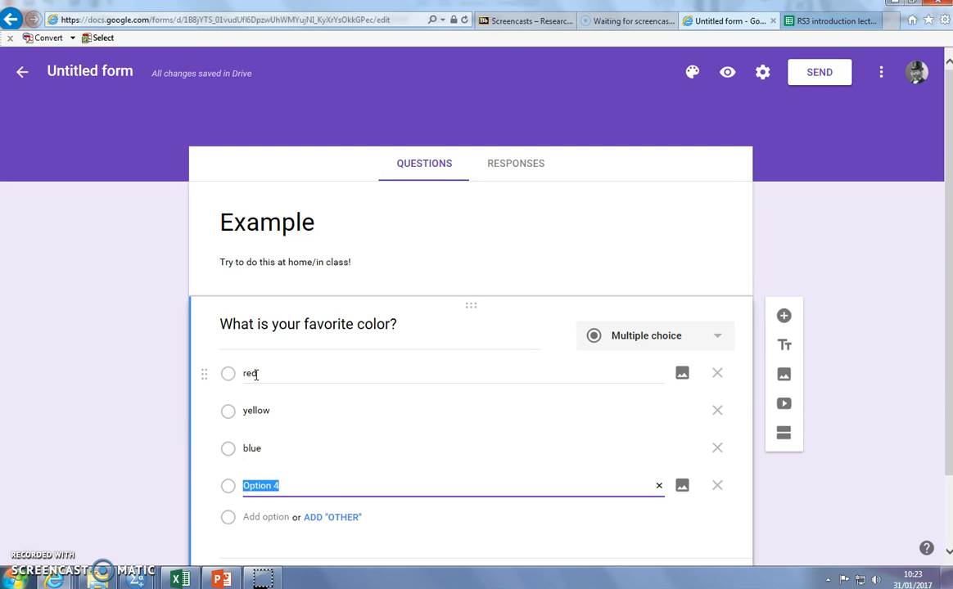
pyautogui.write('orange')
pyautogui.press('Return')
pyautogui.write('black')
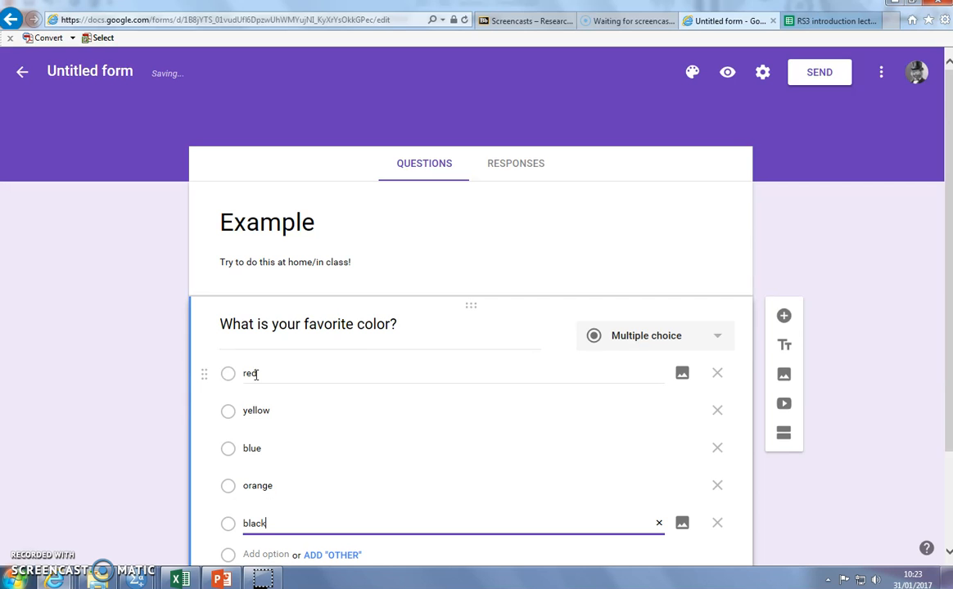
pyautogui.click(893, 374)
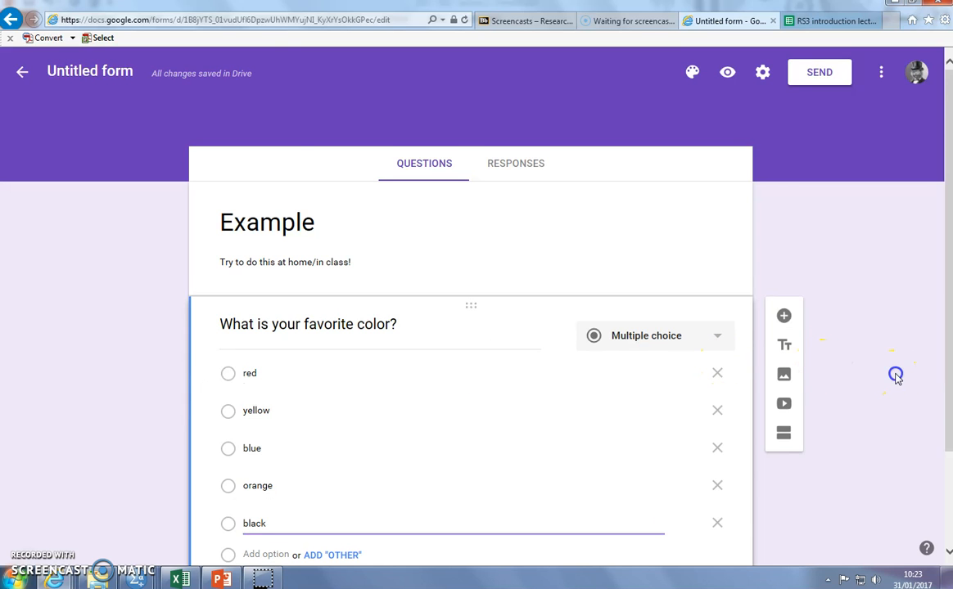
# Add a second question of type Checkboxes below the color question, reading "What sports do you do?".
pyautogui.scroll(-2, 897, 378)
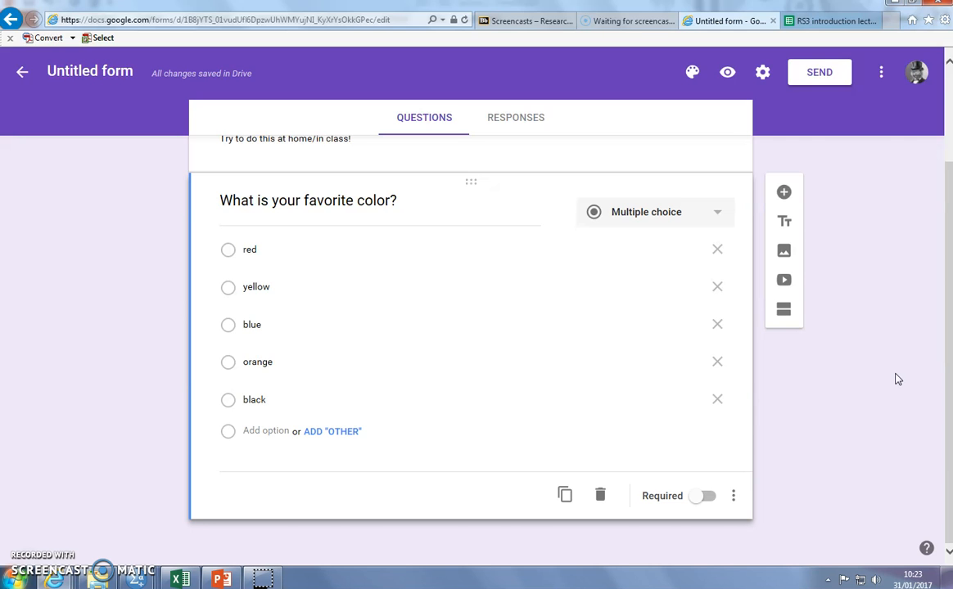
pyautogui.click(787, 193)
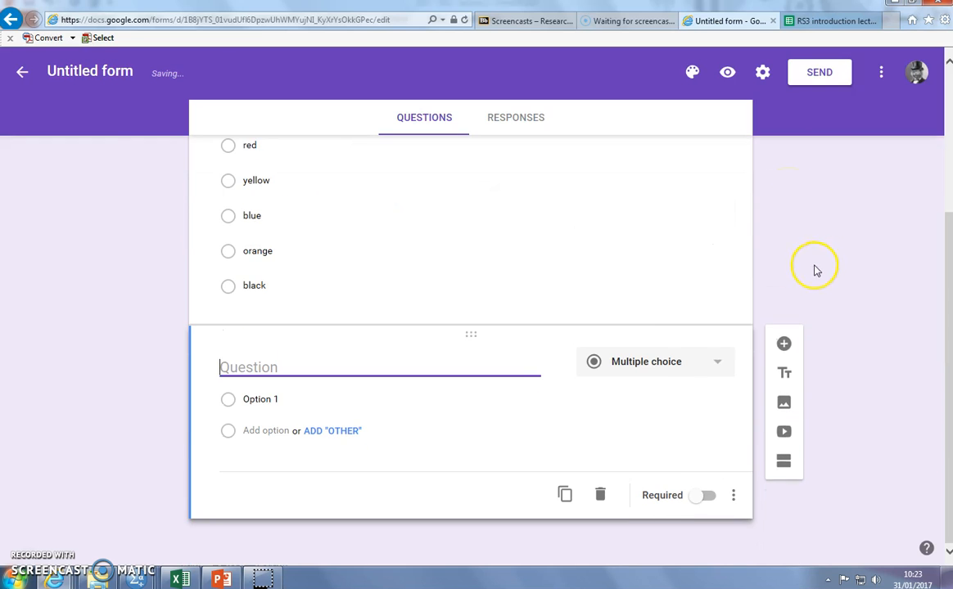
pyautogui.click(710, 365)
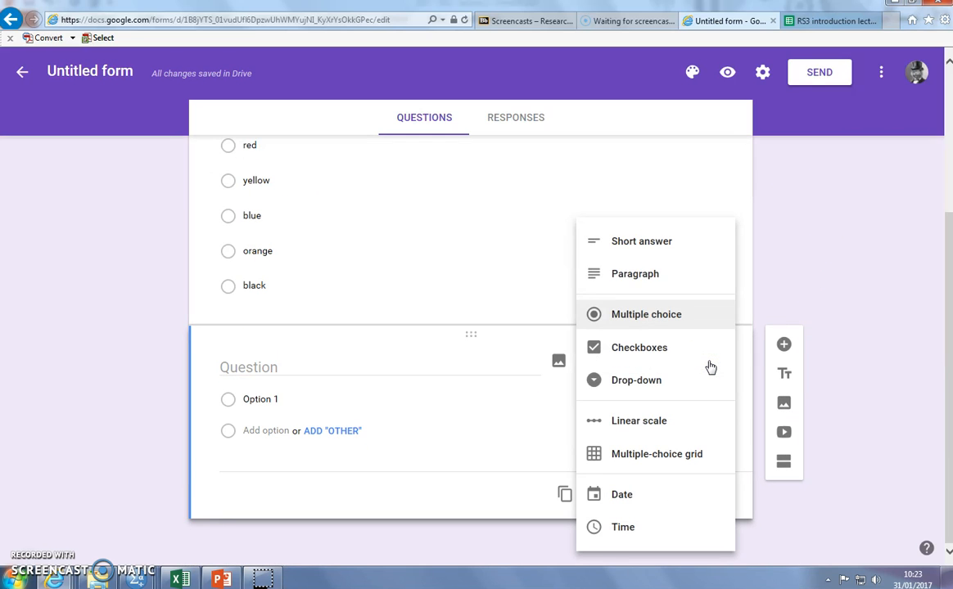
pyautogui.click(647, 351)
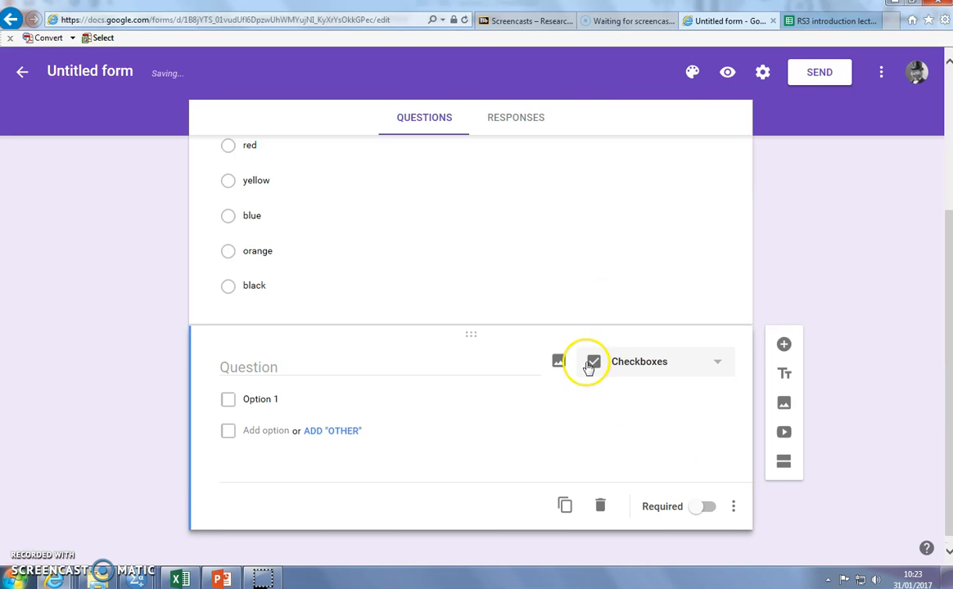
pyautogui.click(379, 368)
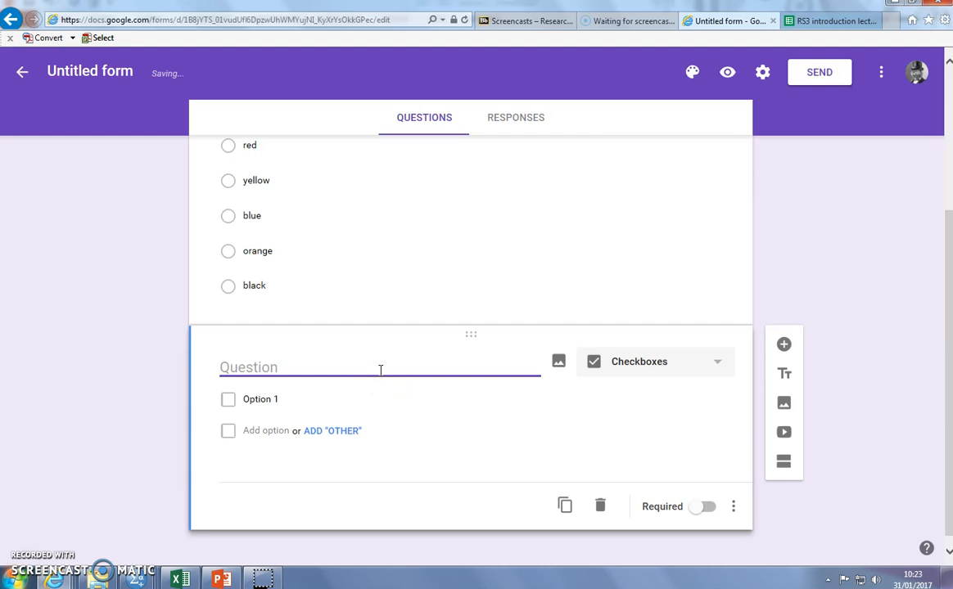
pyautogui.write('What')
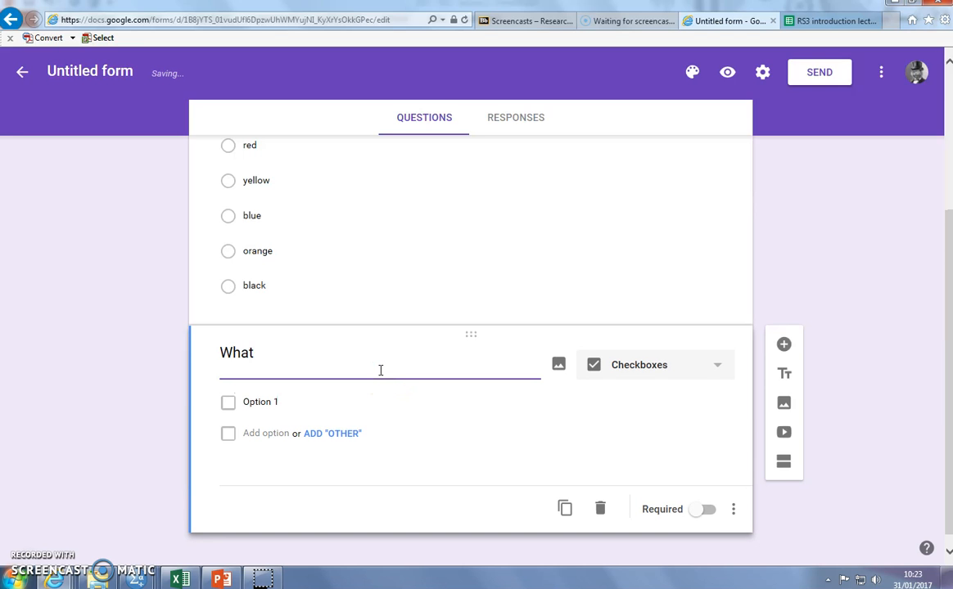
pyautogui.write(' sports do you do?')
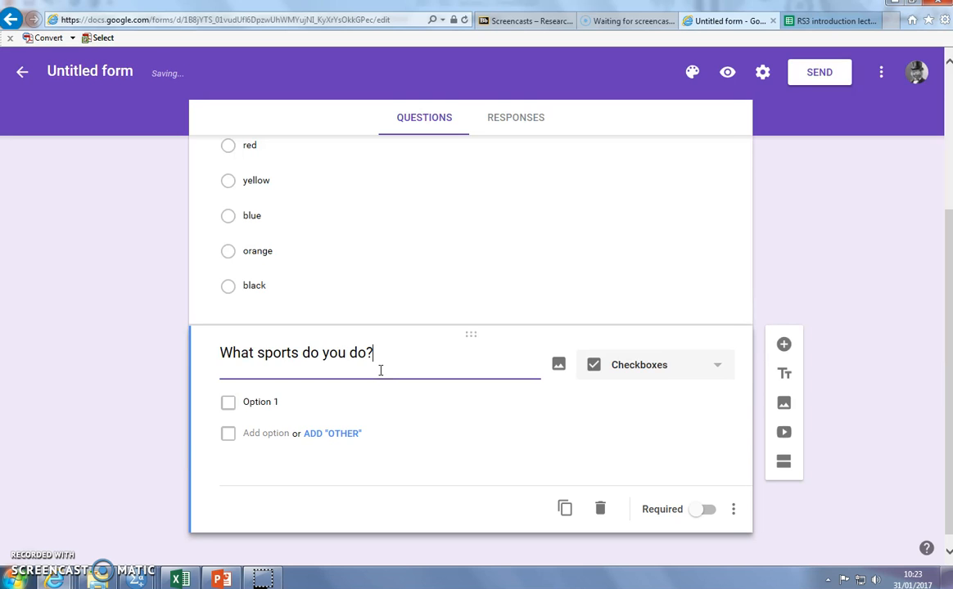
# Enter the checkbox options Soccer, Ice skate, Basketball, Hockey and Rugby for the sports question.
pyautogui.click(305, 403)
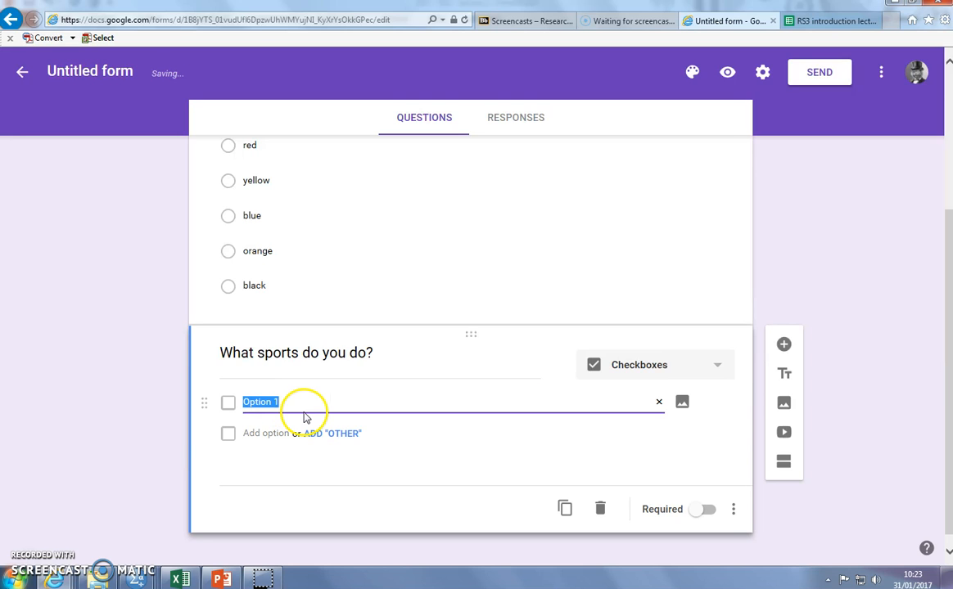
pyautogui.write('Soccer')
pyautogui.press('Return')
pyautogui.write('I')
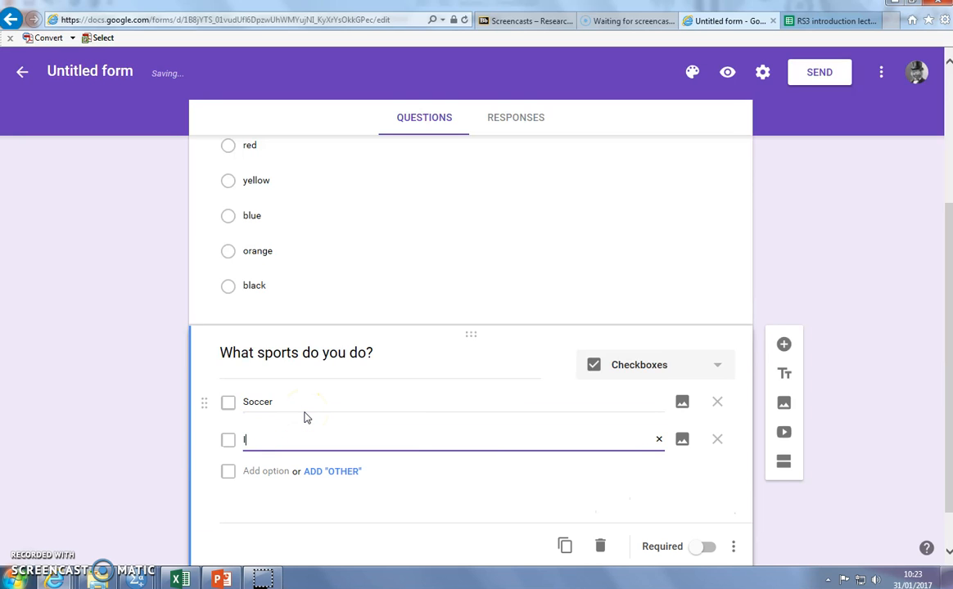
pyautogui.write('ce skate')
pyautogui.press('Return')
pyautogui.write('Basketball')
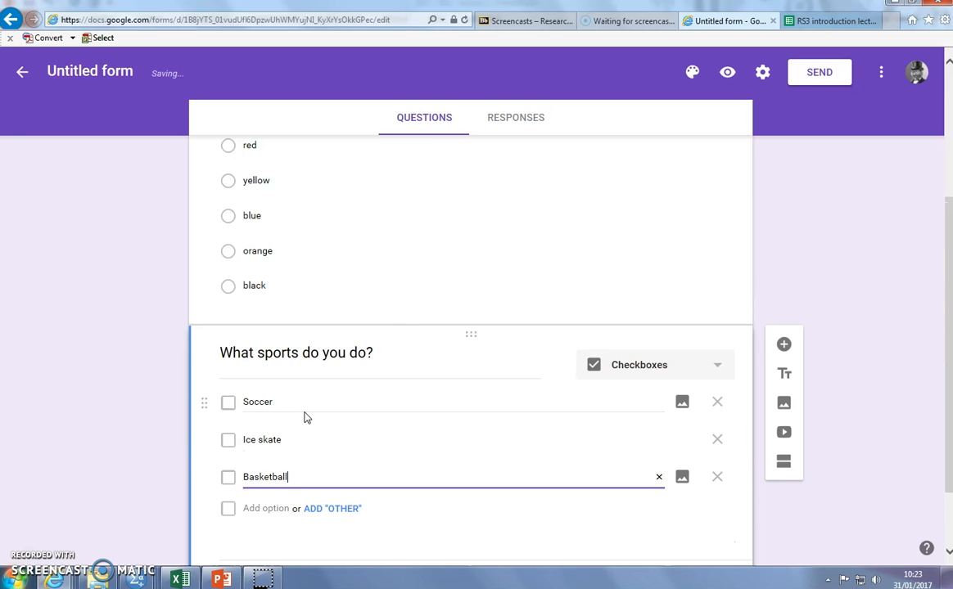
pyautogui.press('Return')
pyautogui.write('Hockey')
pyautogui.press('Return')
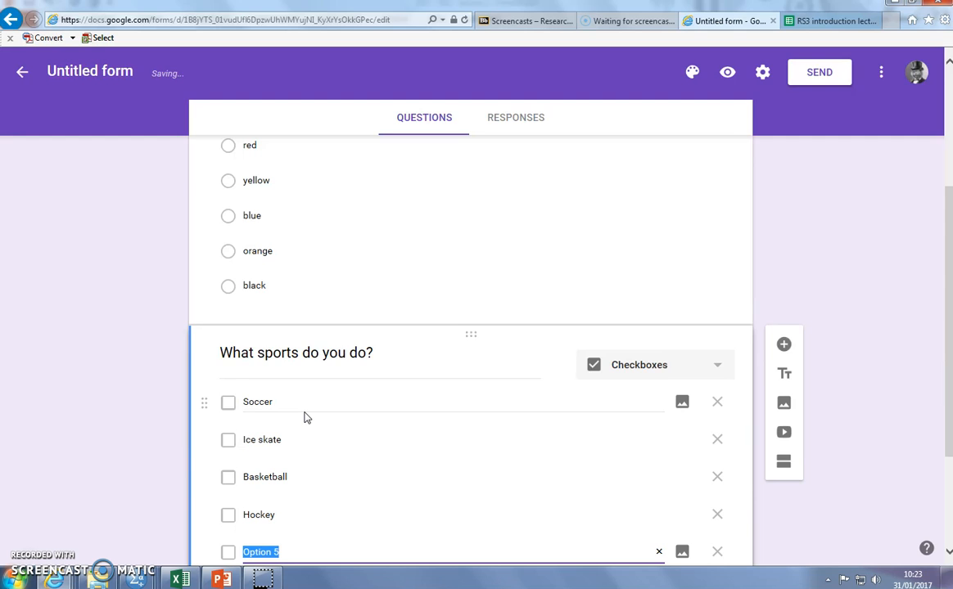
pyautogui.write('Rugby')
pyautogui.click(168, 438)
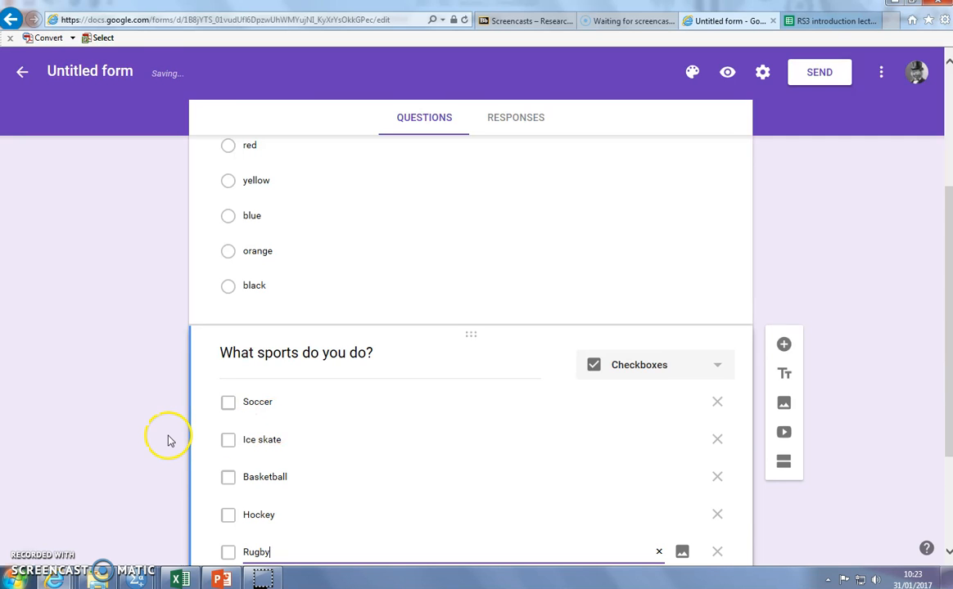
# Compare the multiple-choice options of the color question with the checkbox options of the sports question.
pyautogui.scroll(-2, 237, 430)
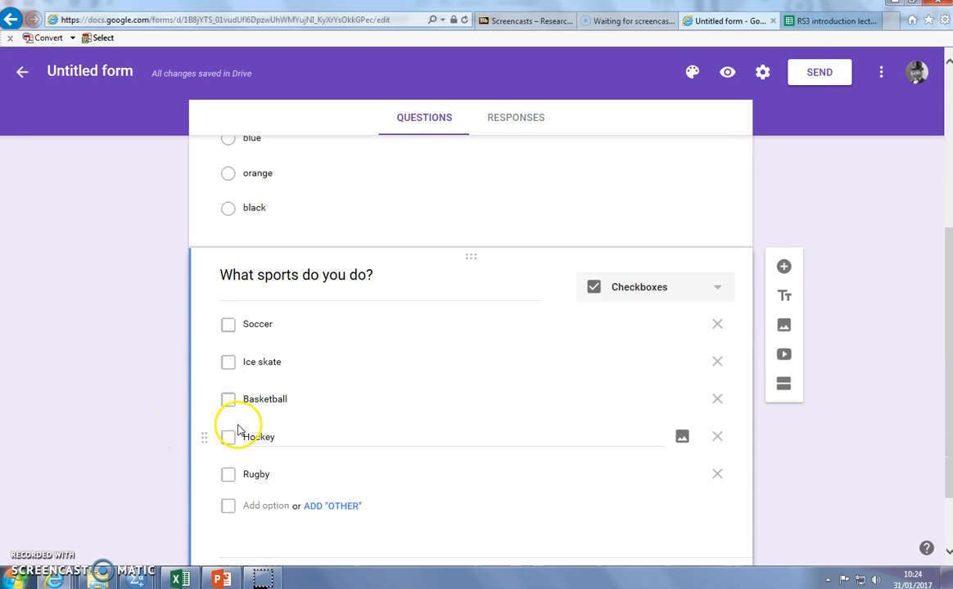
pyautogui.scroll(4, 239, 431)
pyautogui.scroll(-1, 239, 431)
pyautogui.scroll(-1, 238, 431)
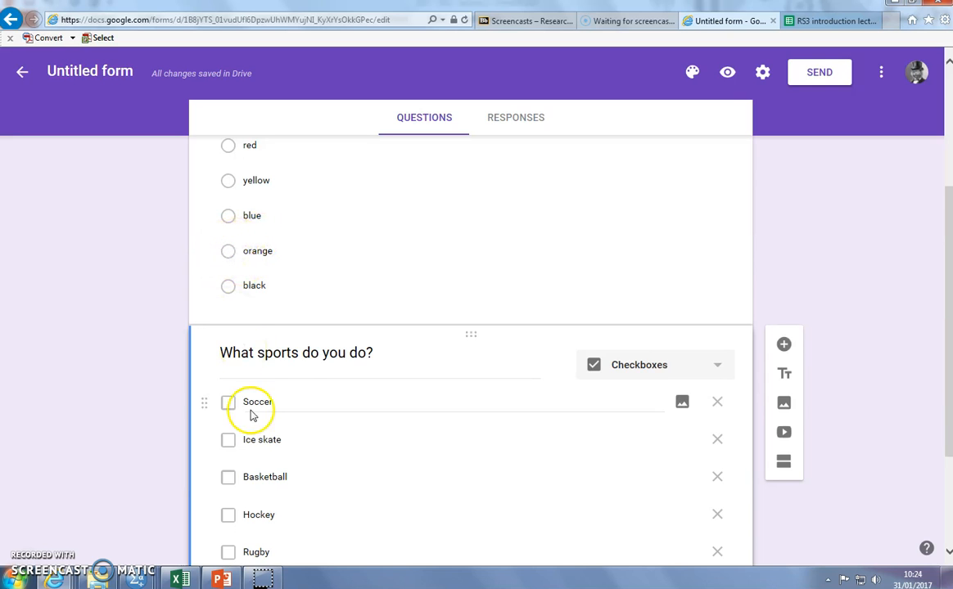
pyautogui.scroll(2, 294, 385)
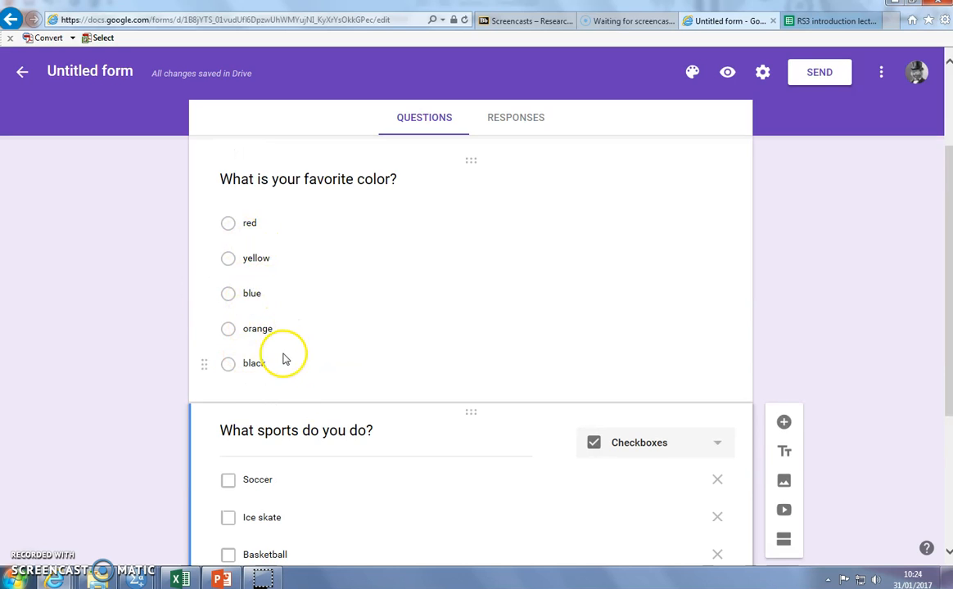
pyautogui.scroll(-2, 283, 358)
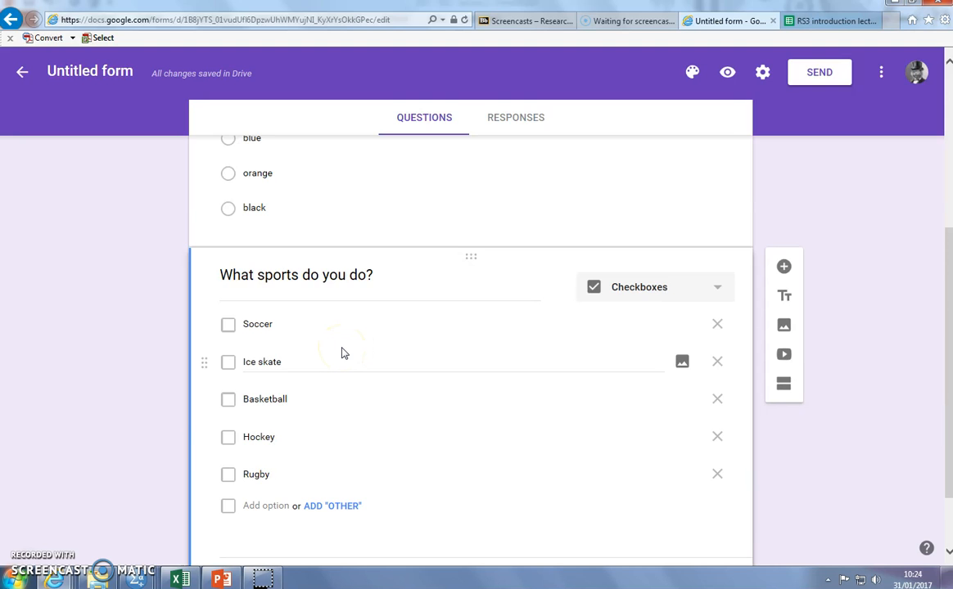
pyautogui.scroll(-1, 434, 355)
pyautogui.scroll(1, 434, 355)
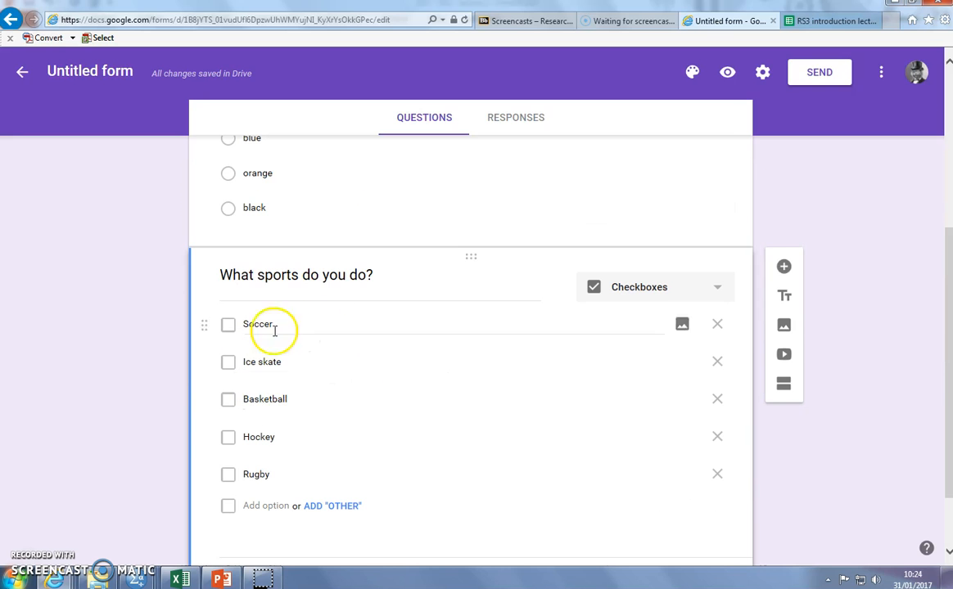
pyautogui.scroll(2, 270, 381)
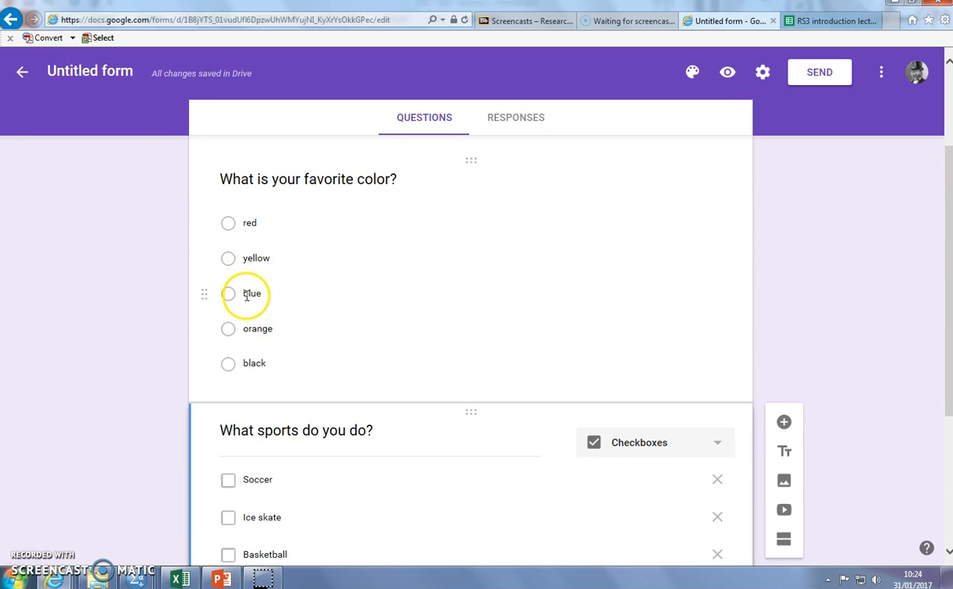
# Add a third question of type Short answer below the sports question, reading "What is your age?".
pyautogui.scroll(-3, 247, 296)
pyautogui.click(786, 190)
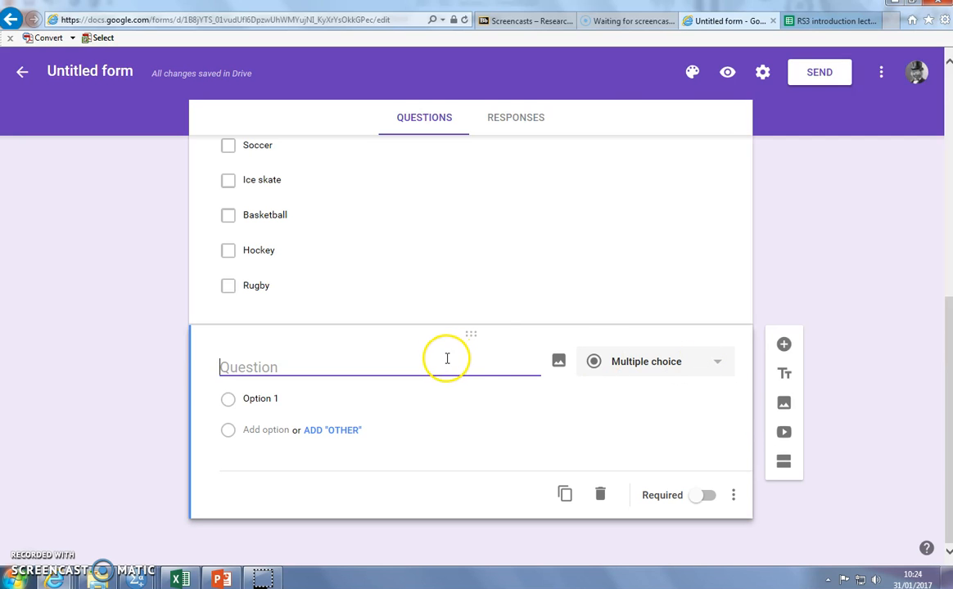
pyautogui.write('What')
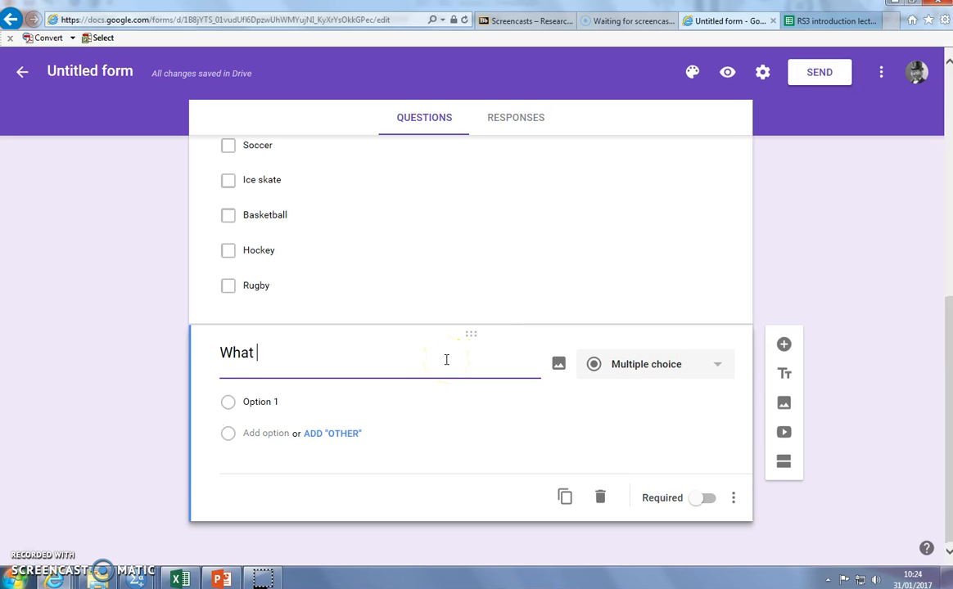
pyautogui.write(' is your age?')
pyautogui.click(680, 363)
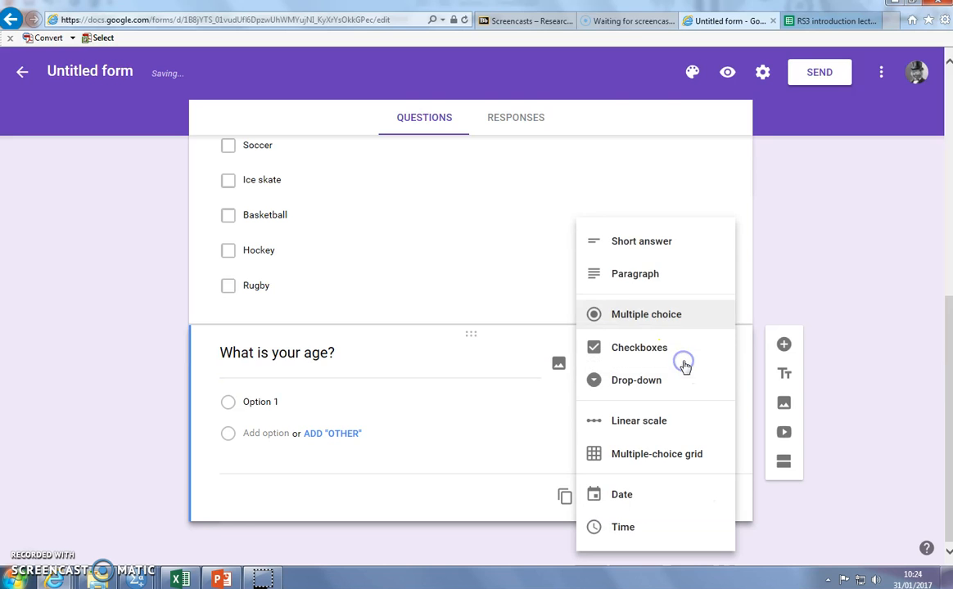
pyautogui.click(655, 245)
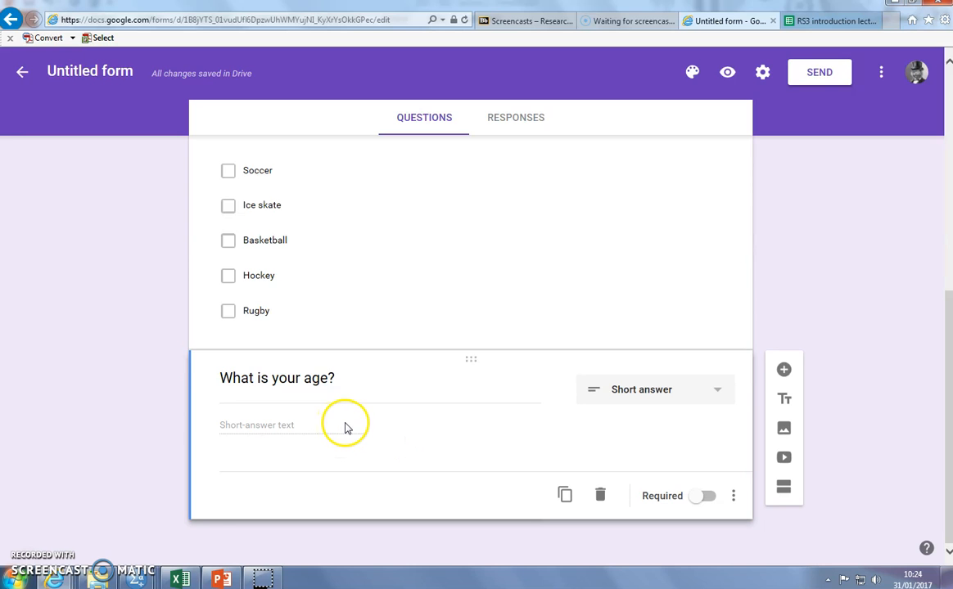
# Add a Linear scale question reading "On a scale of 1 to 5, what is your opinion on the character Thor in the avengers?".
pyautogui.click(784, 369)
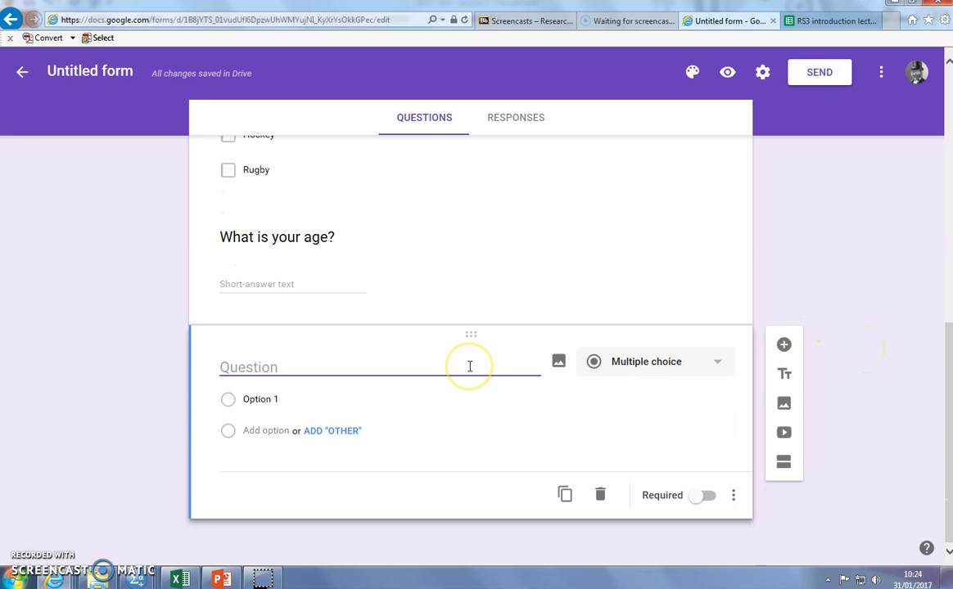
pyautogui.write('On a sc')
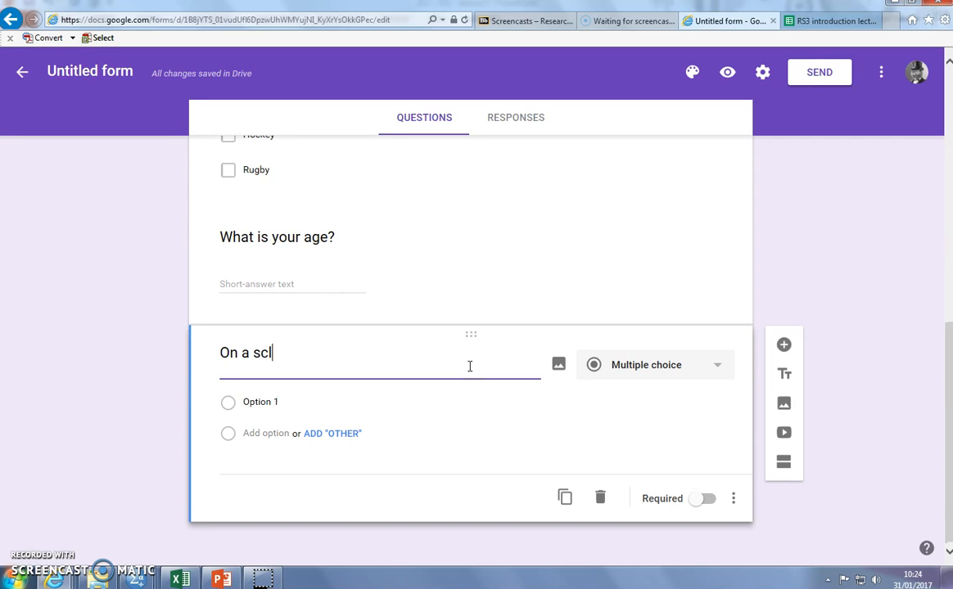
pyautogui.press('BackSpace')
pyautogui.write('ale of ')
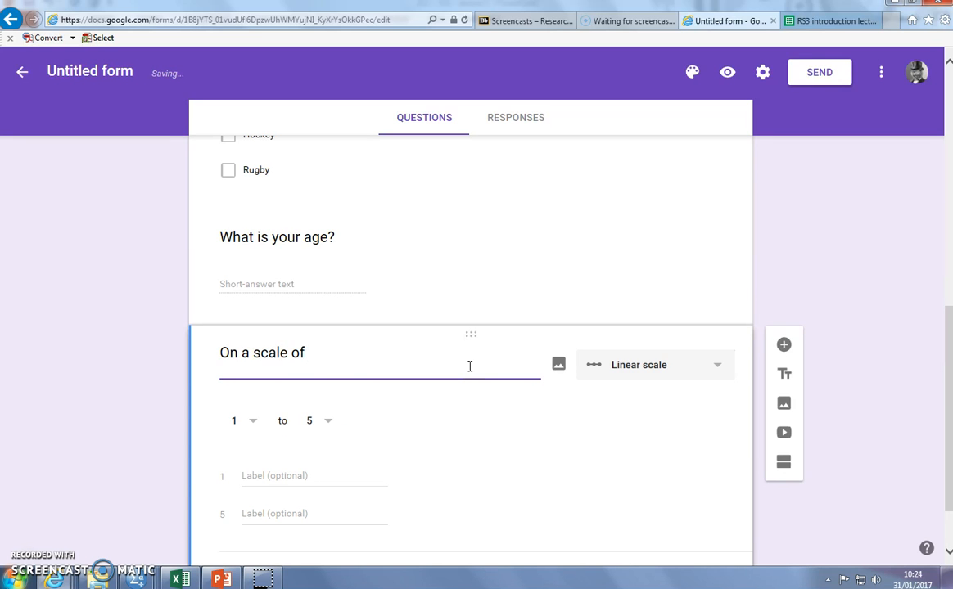
pyautogui.write('1 to 5,')
pyautogui.press('BackSpace')
pyautogui.write(', what is yo')
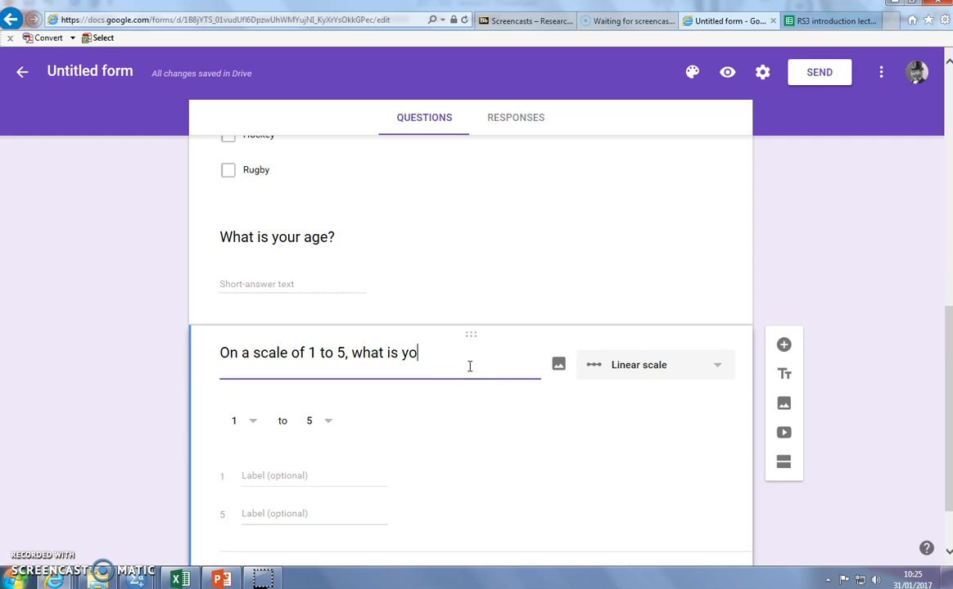
pyautogui.write('ur opinion on ')
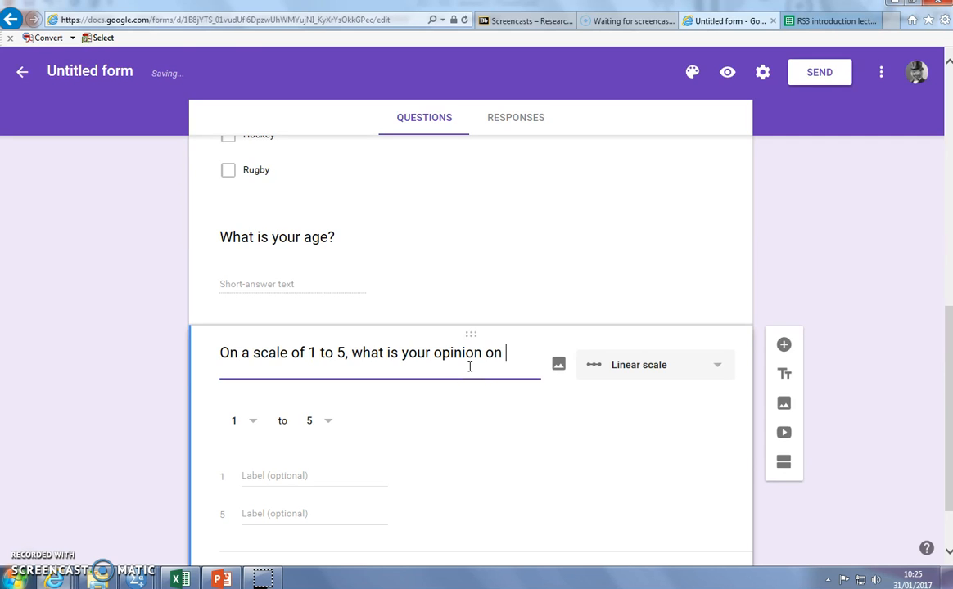
pyautogui.write('the chara')
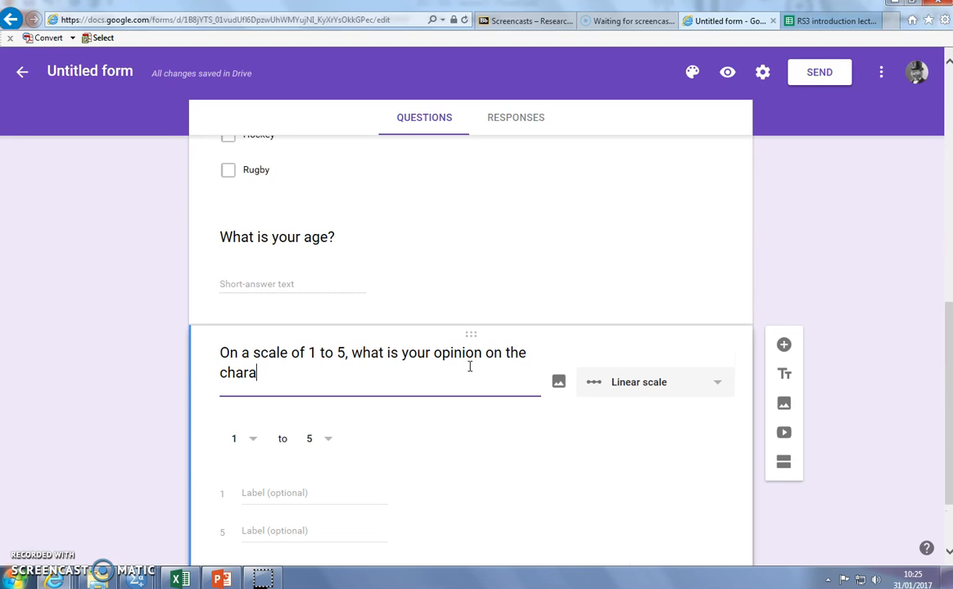
pyautogui.write('cter Tho')
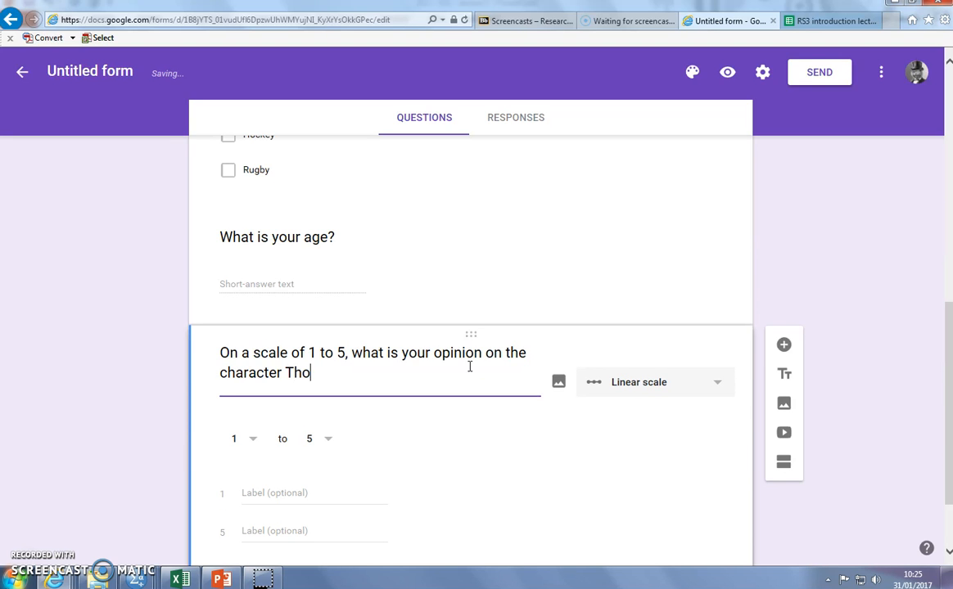
pyautogui.write('r in the avengers?')
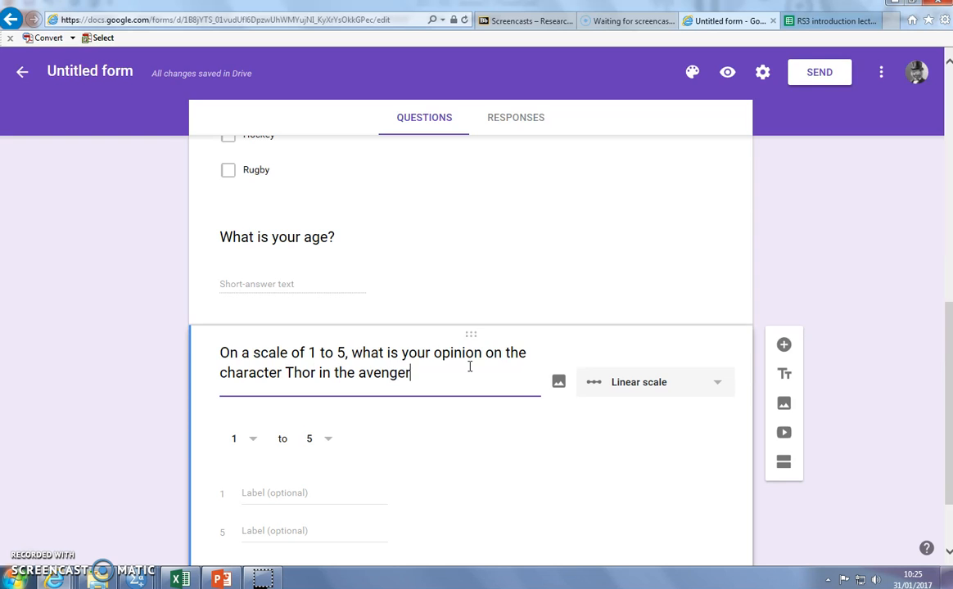
pyautogui.click(386, 367)
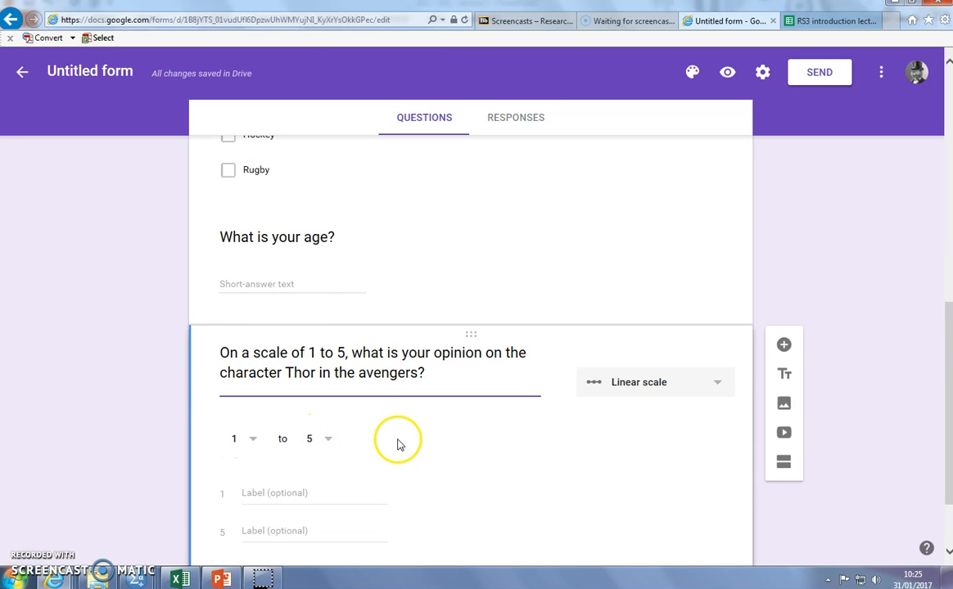
pyautogui.scroll(-1, 398, 444)
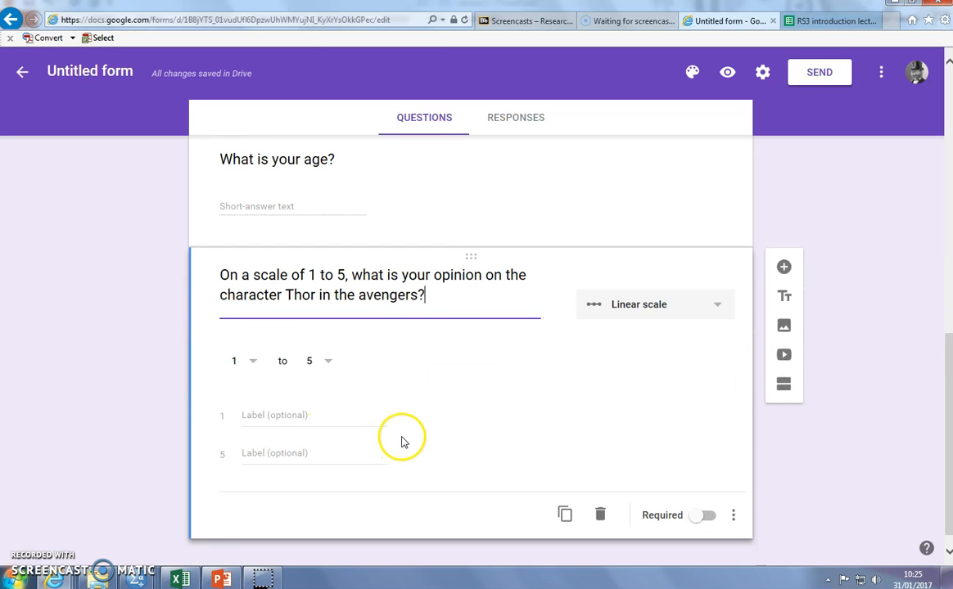
pyautogui.click(719, 311)
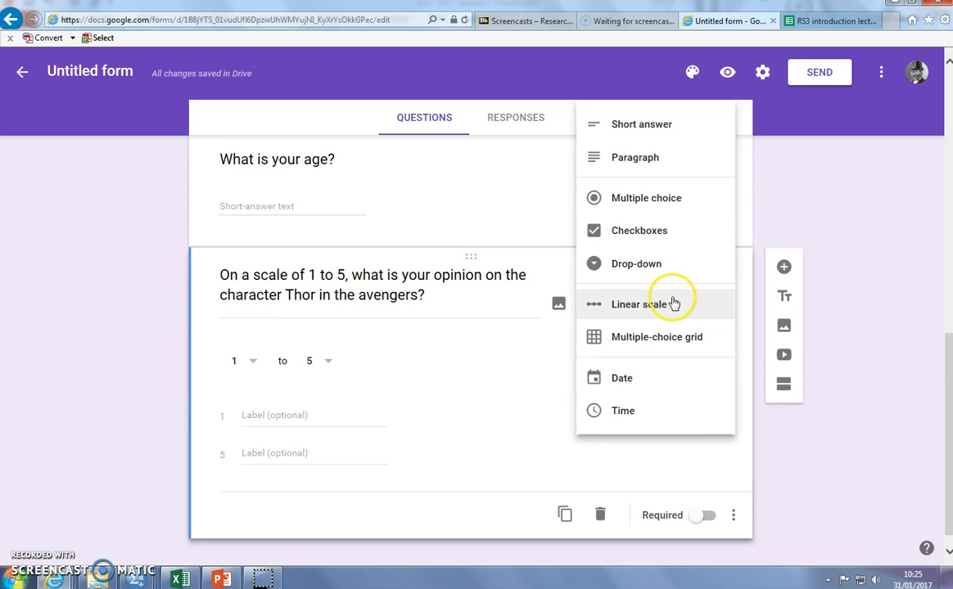
pyautogui.click(619, 310)
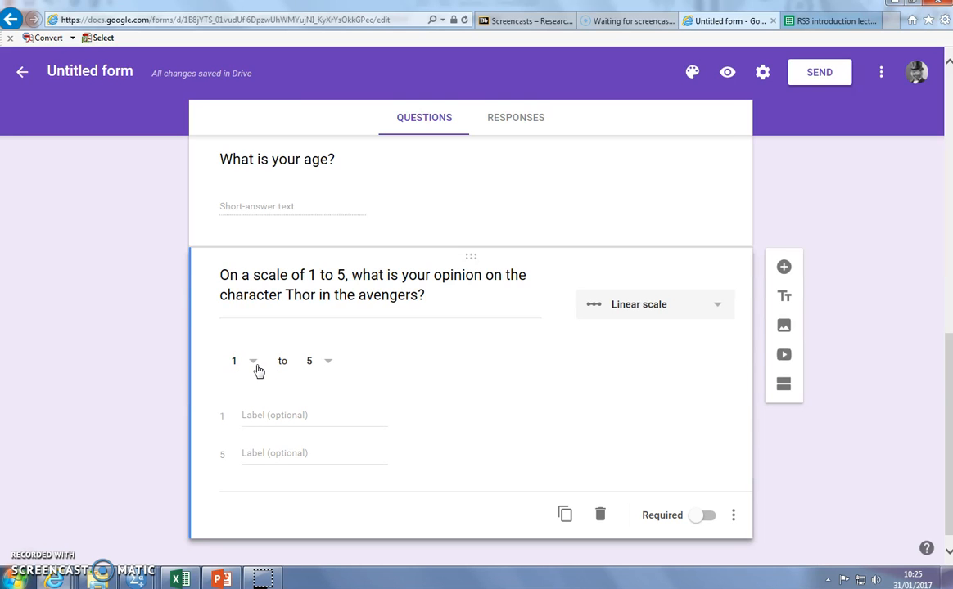
# Label the Thor scale's 1 as Very Bad and its 5 as Very Good.
pyautogui.click(250, 419)
pyautogui.write('Ver')
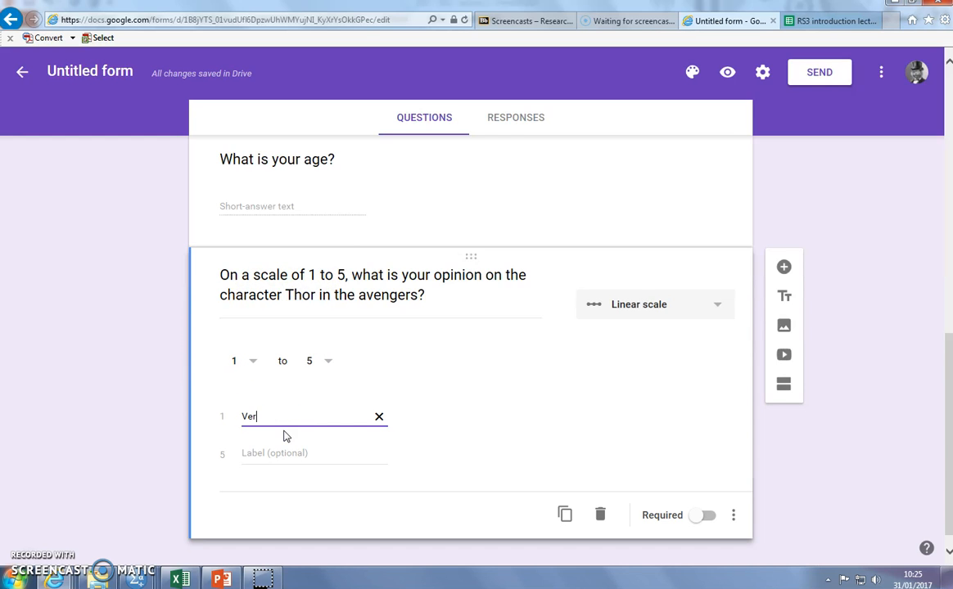
pyautogui.write('y Bad')
pyautogui.click(279, 450)
pyautogui.write('Very Good')
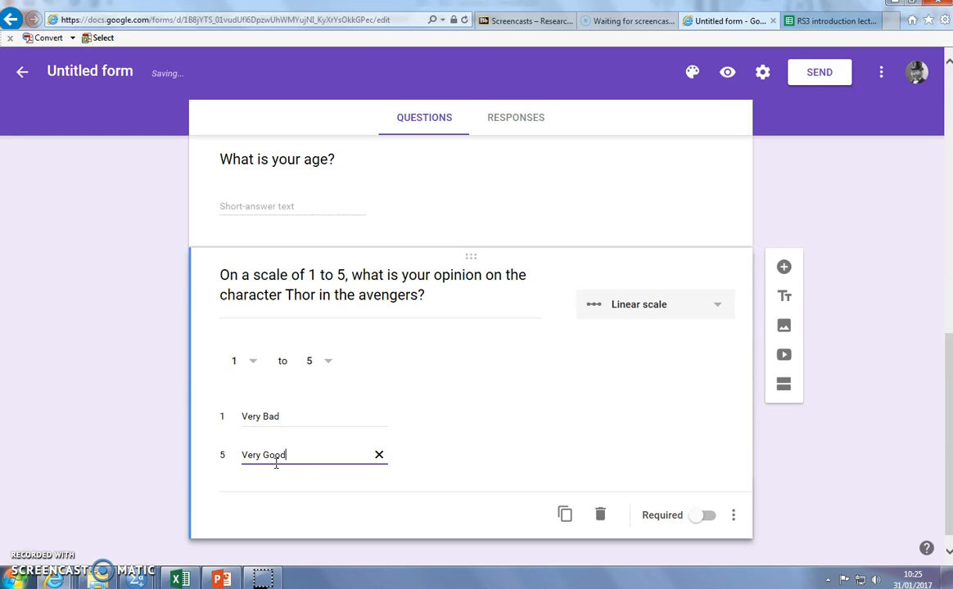
pyautogui.click(505, 422)
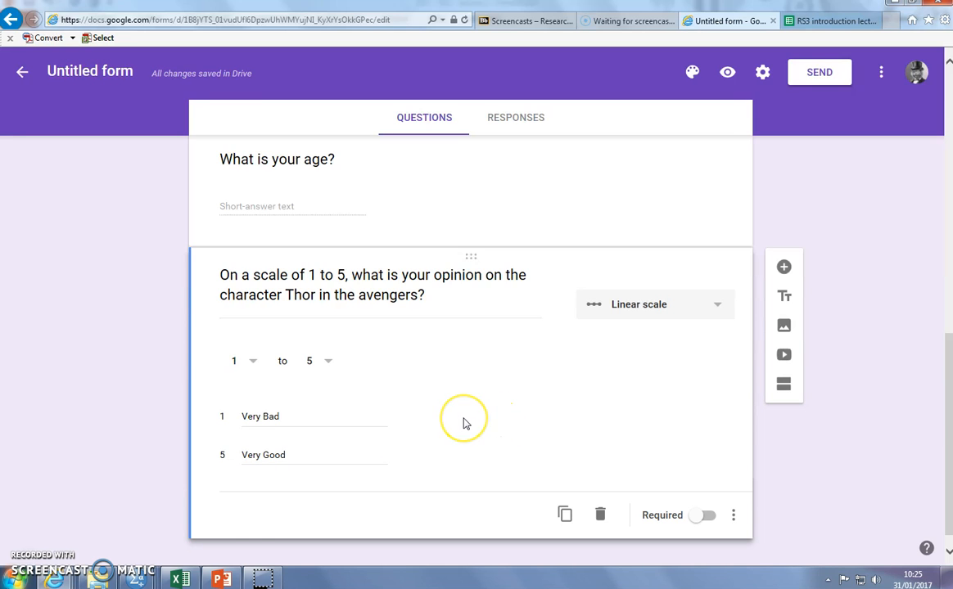
# Duplicate the Thor scale question and replace the name Thor with Captain in the copy's text.
pyautogui.scroll(-1, 463, 424)
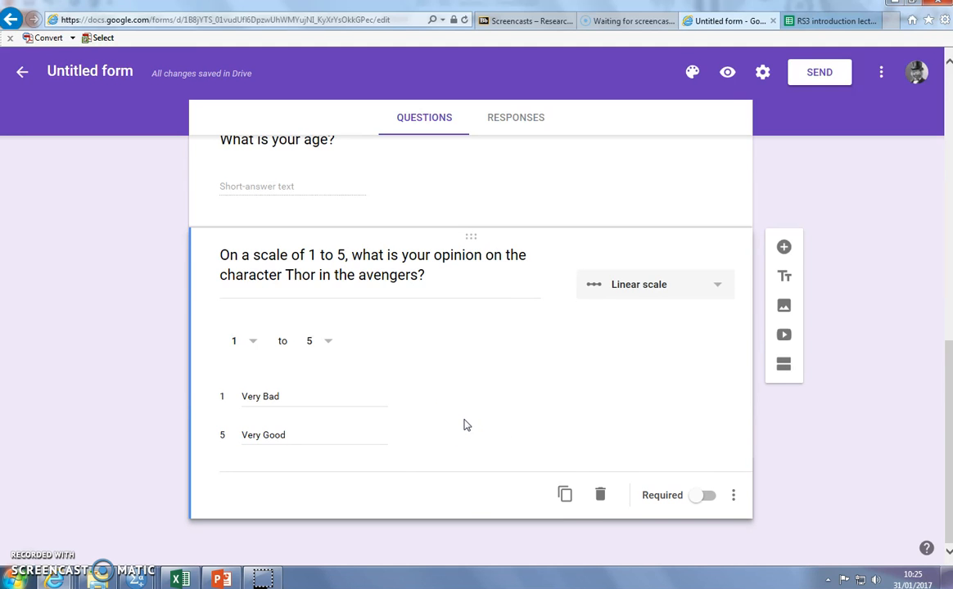
pyautogui.click(564, 496)
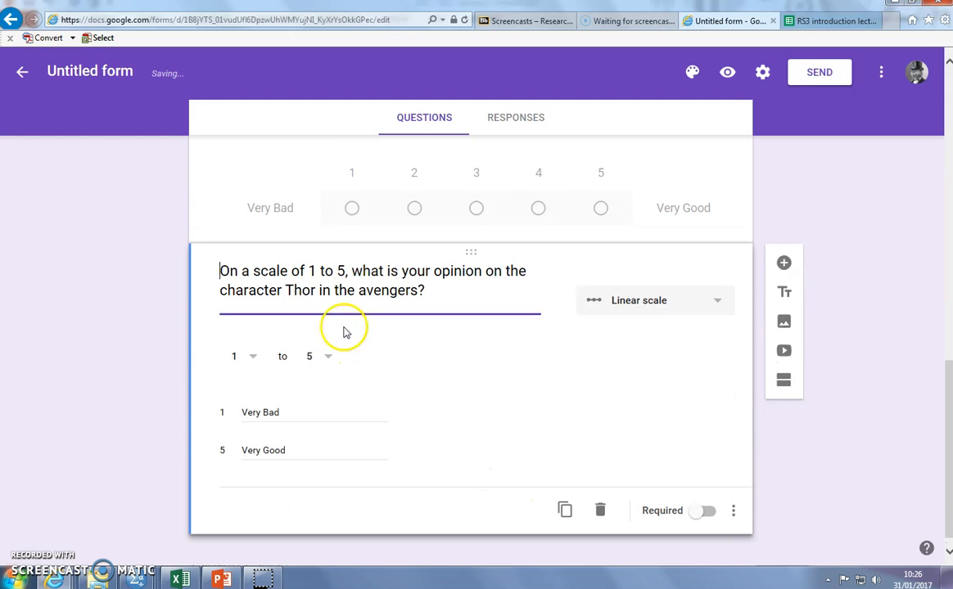
pyautogui.doubleClick(302, 291)
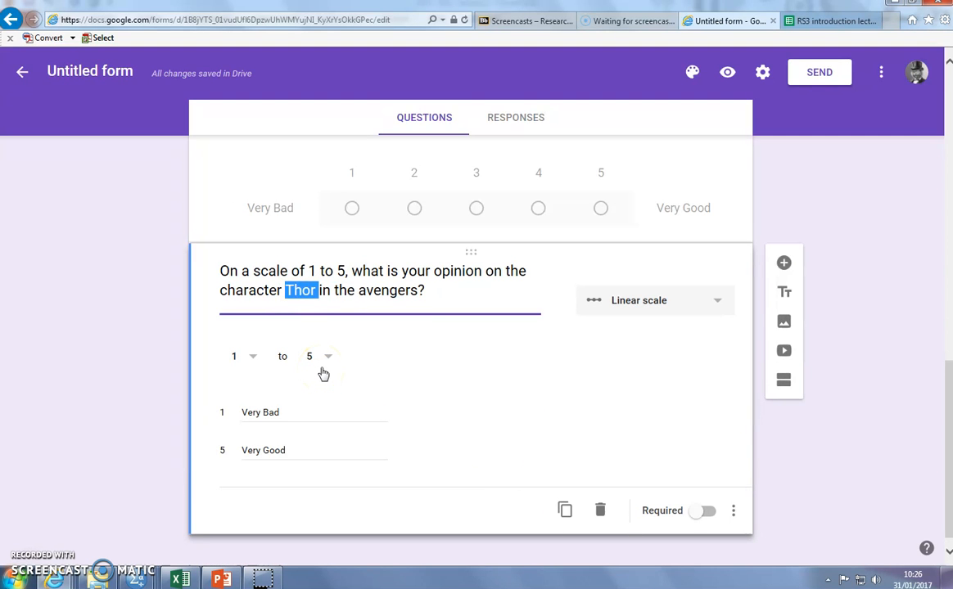
pyautogui.write('Ca')
pyautogui.press('End')
pyautogui.write('ptain')
pyautogui.press('BackSpace')
pyautogui.press('BackSpace')
pyautogui.press('BackSpace')
pyautogui.press('BackSpace')
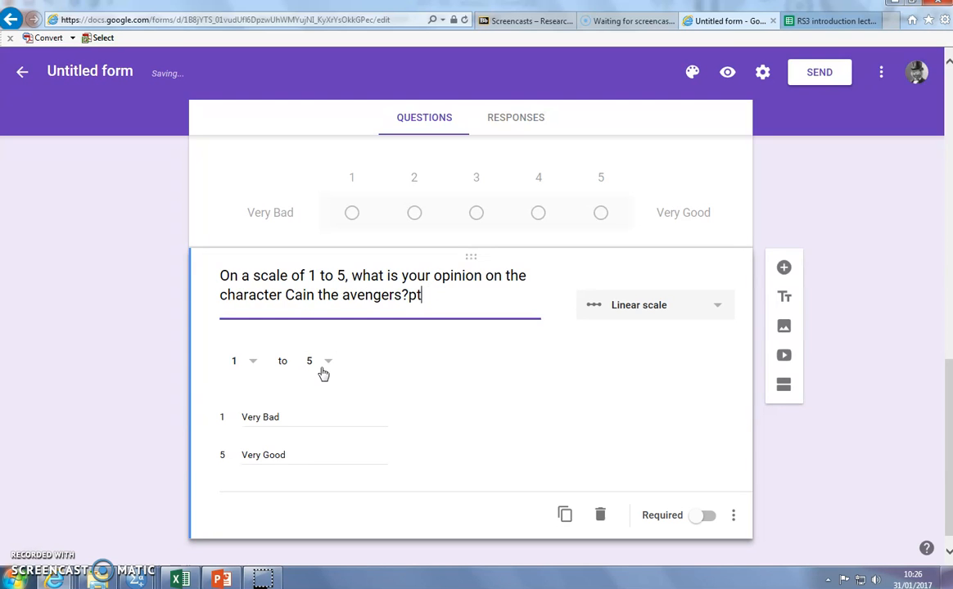
pyautogui.click(297, 309)
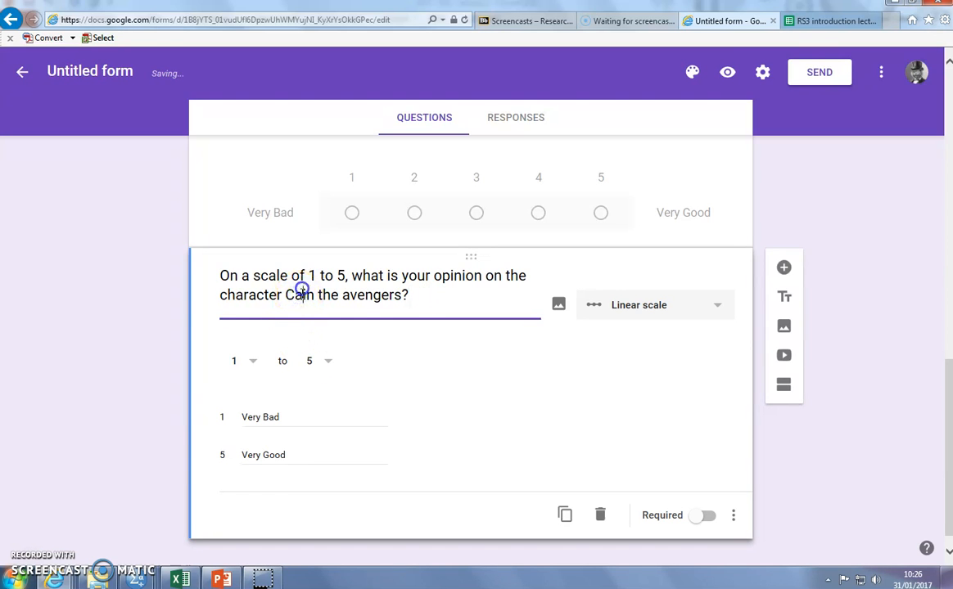
pyautogui.write('p')
pyautogui.press('End')
pyautogui.write('ta')
pyautogui.press('BackSpace')
pyautogui.press('BackSpace')
pyautogui.click(306, 296)
pyautogui.write('ta')
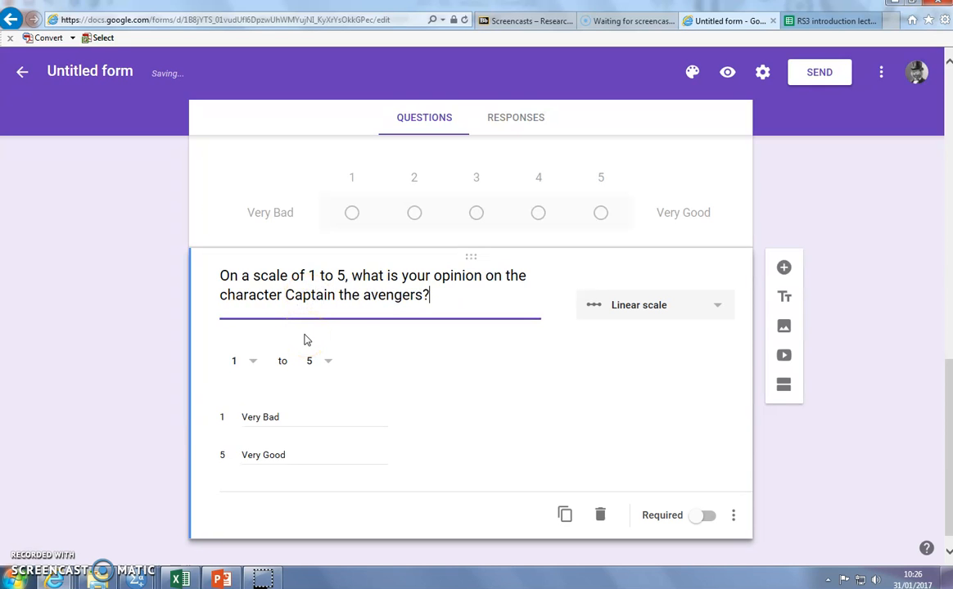
# Extend the character name in the duplicated question to Captain America.
pyautogui.click(337, 295)
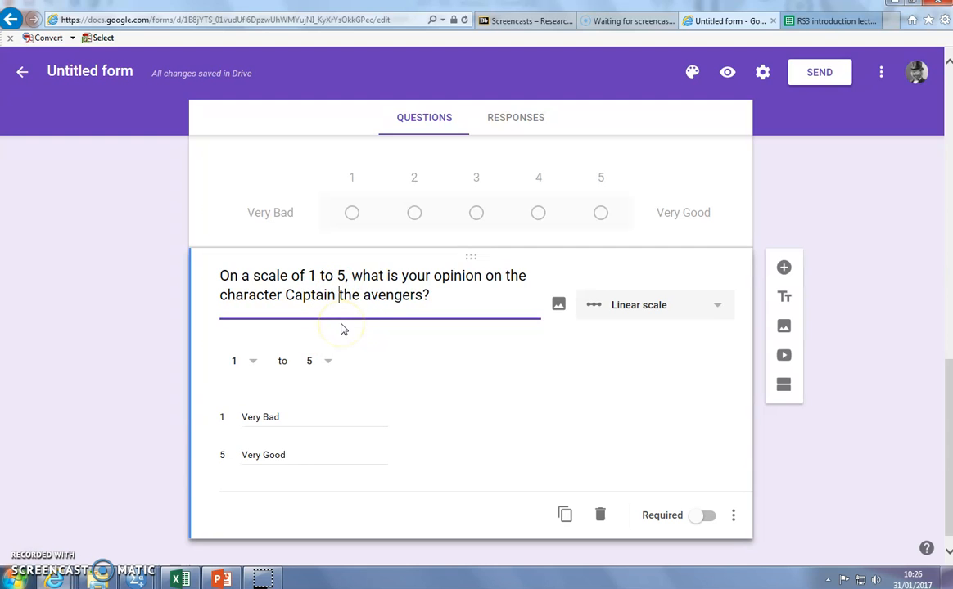
pyautogui.write('Americ')
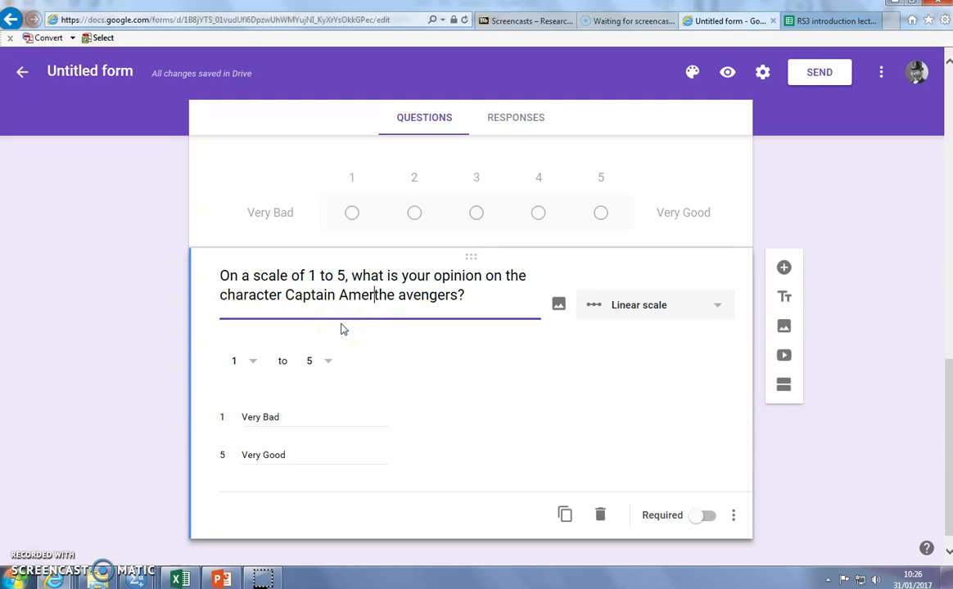
pyautogui.write('a')
pyautogui.press('BackSpace')
pyautogui.press('BackSpace')
pyautogui.press('BackSpace')
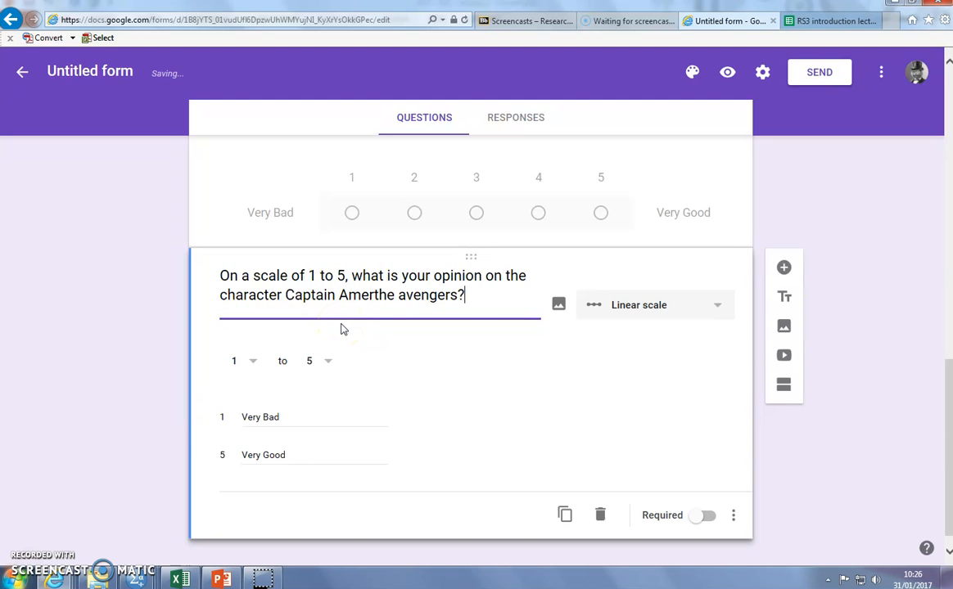
pyautogui.click(371, 363)
pyautogui.write('ica')
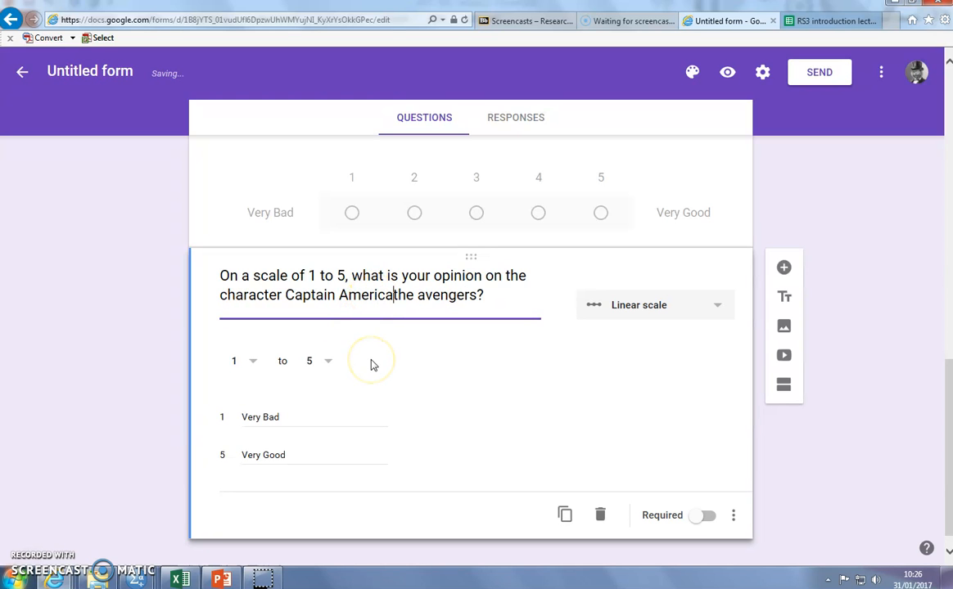
# Insert the missing word "in" before "the avengers" in the Captain America question.
pyautogui.press('End')
pyautogui.write('in')
pyautogui.press('BackSpace')
pyautogui.press('BackSpace')
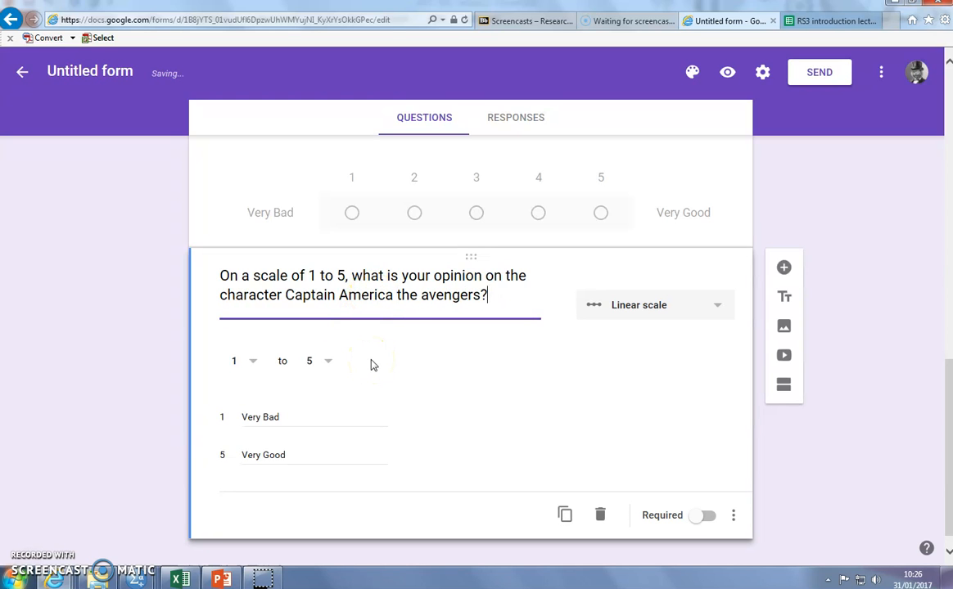
pyautogui.click(395, 302)
pyautogui.write('in')
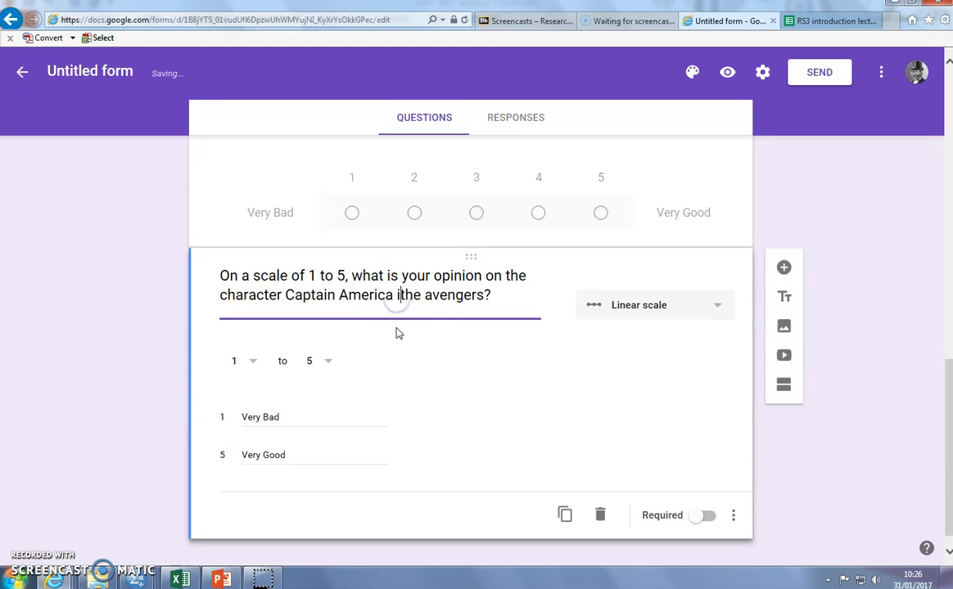
pyautogui.click(154, 361)
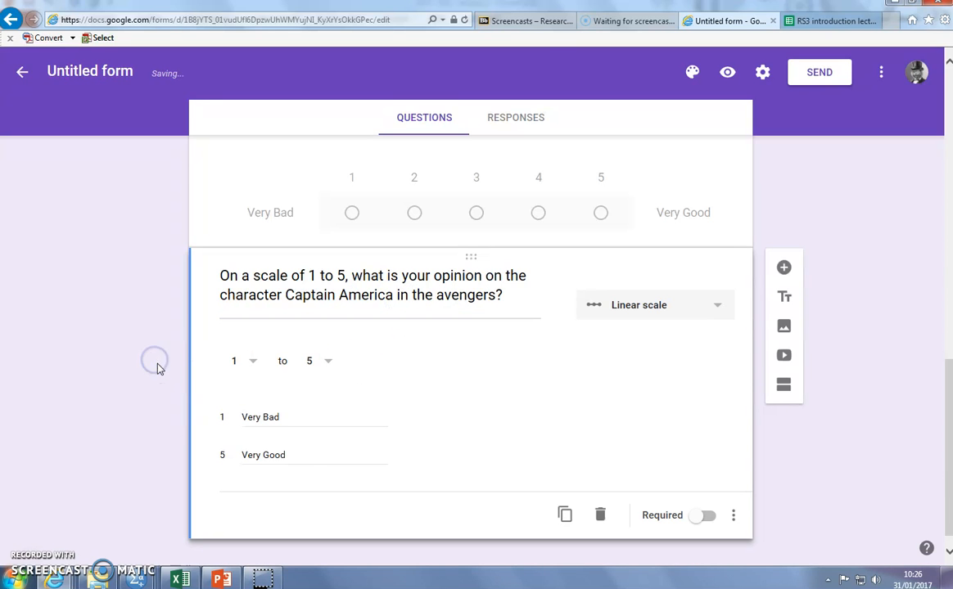
# Review the form's questions from the sports checkboxes down to the two Avengers scale questions.
pyautogui.scroll(1, 558, 398)
pyautogui.scroll(-2, 559, 398)
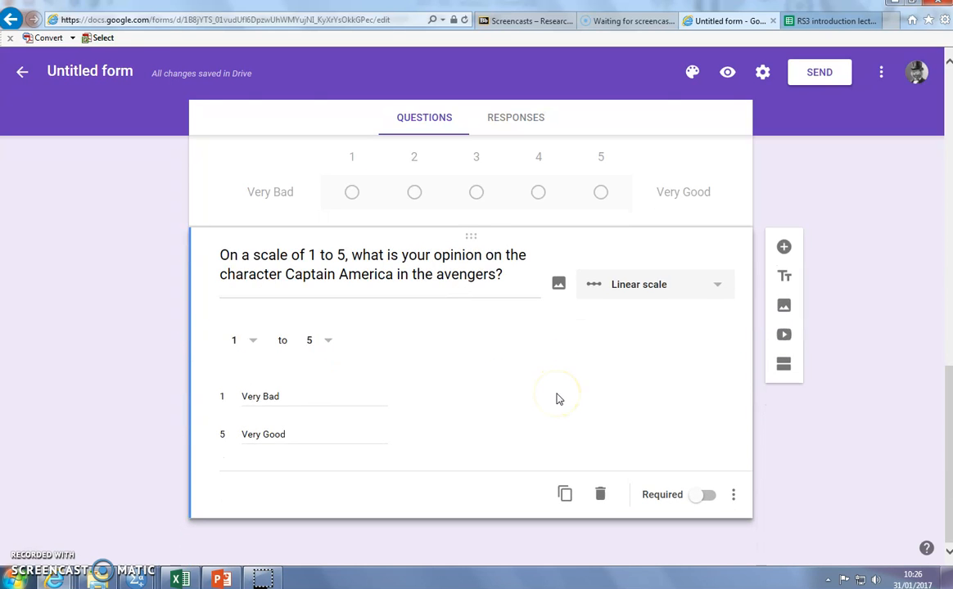
pyautogui.click(845, 431)
pyautogui.scroll(7, 845, 432)
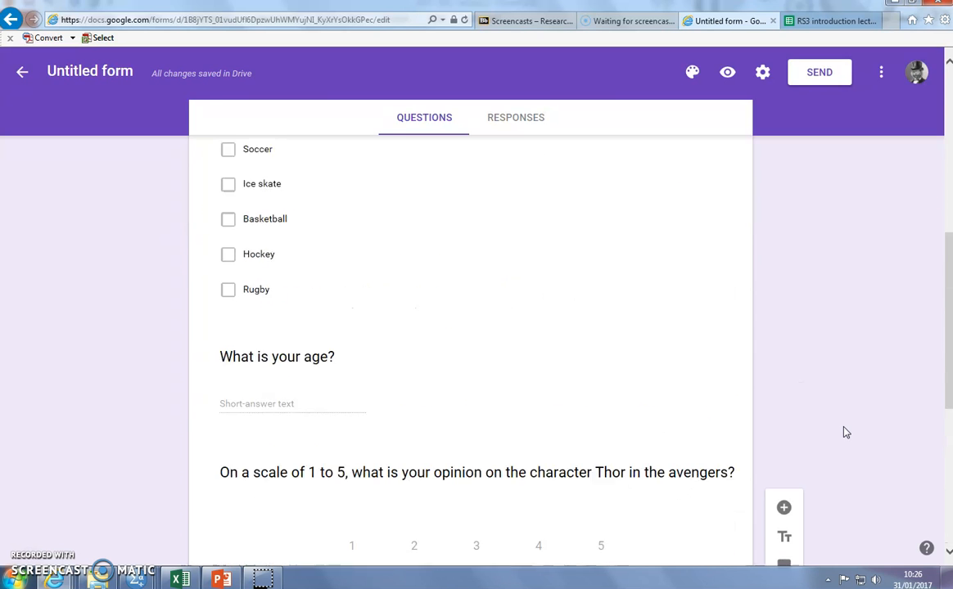
pyautogui.scroll(3, 845, 433)
pyautogui.scroll(-7, 845, 432)
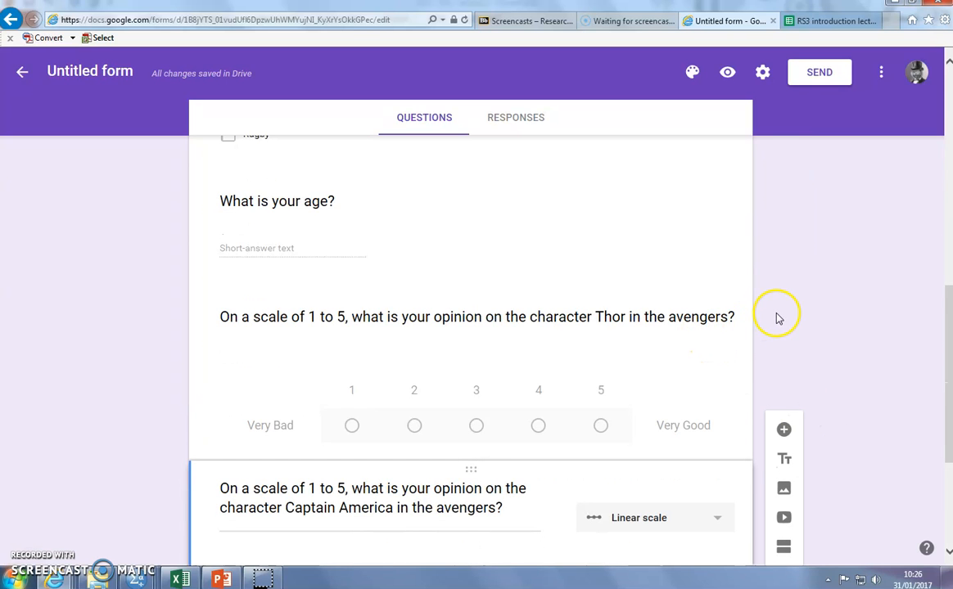
# Move the Thor scale question to the start of the form, above the favorite color question.
pyautogui.scroll(1, 779, 319)
pyautogui.scroll(1, 779, 327)
pyautogui.moveTo(479, 453); pyautogui.dragTo(477, 276)
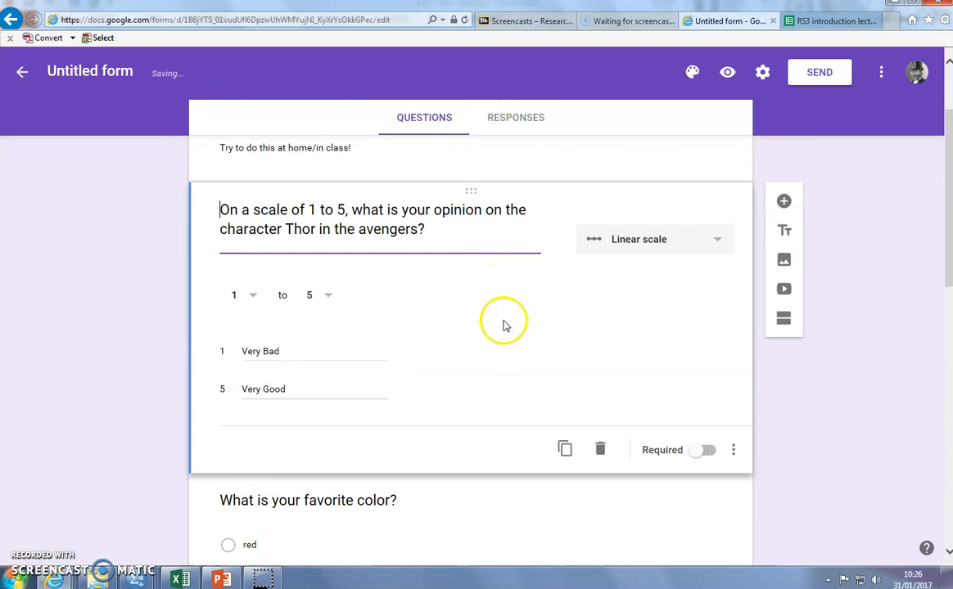
# Move the age question below the Captain America scale question so that it comes last in the form.
pyautogui.scroll(-4, 524, 378)
pyautogui.scroll(-5, 526, 378)
pyautogui.scroll(2, 370, 352)
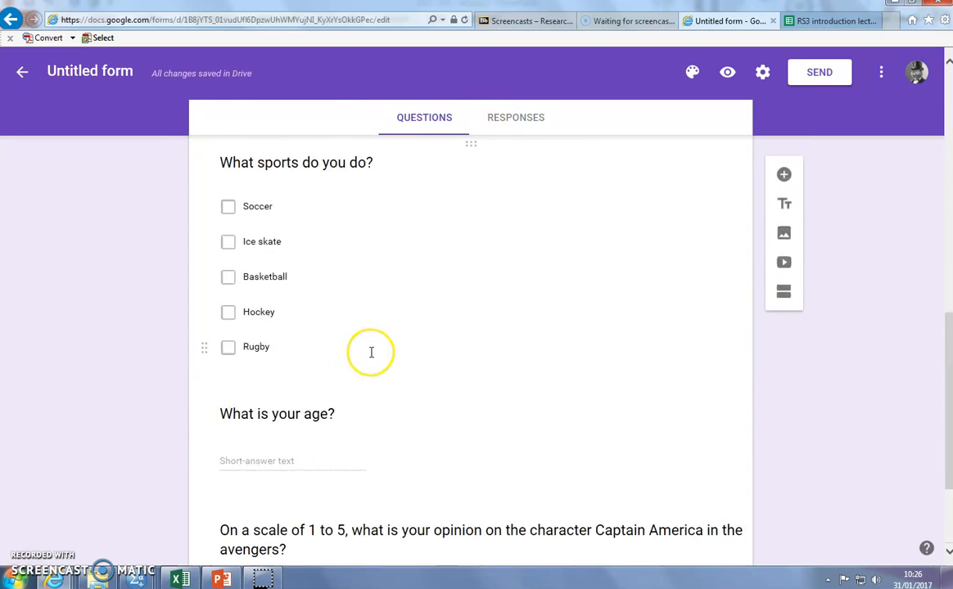
pyautogui.moveTo(287, 398); pyautogui.dragTo(349, 522)
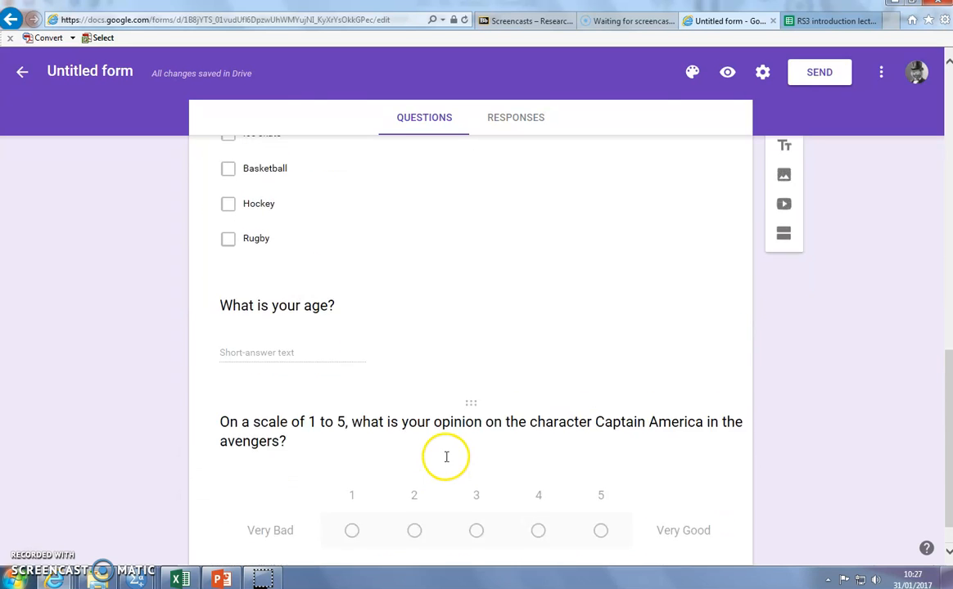
pyautogui.moveTo(308, 326); pyautogui.dragTo(378, 531)
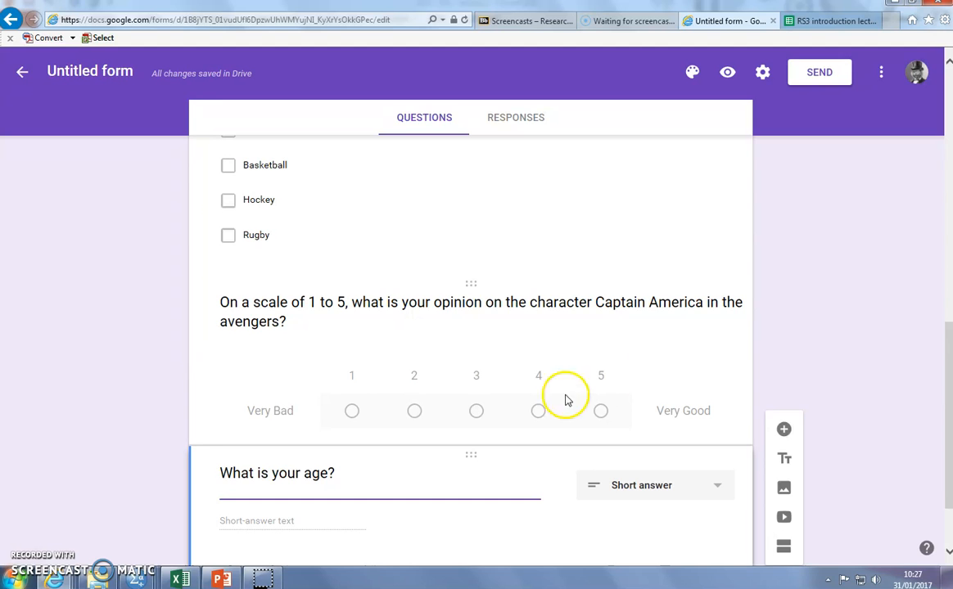
# Add a new question and place it between the Captain America scale question and the age question.
pyautogui.scroll(-2, 670, 386)
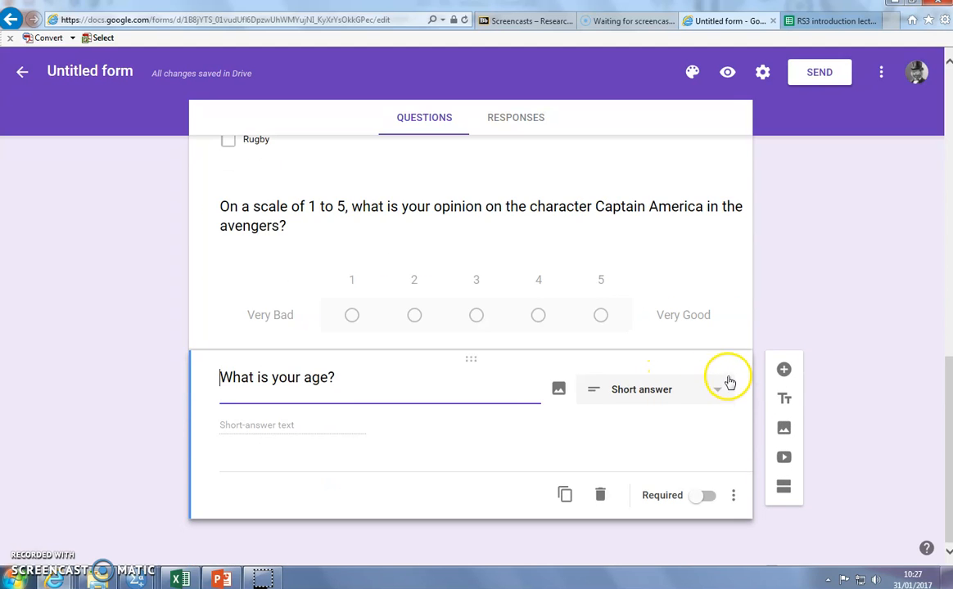
pyautogui.click(784, 370)
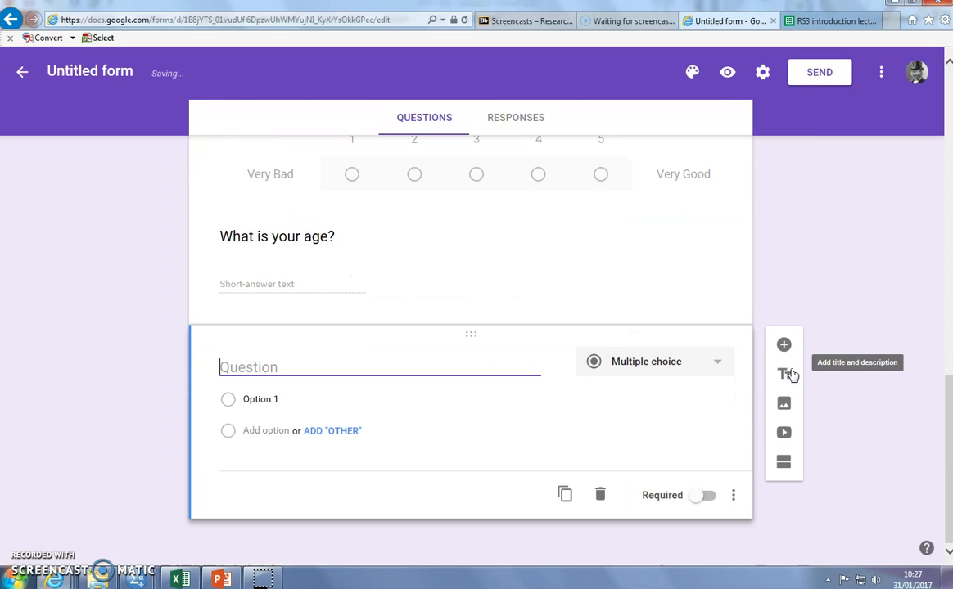
pyautogui.moveTo(355, 342); pyautogui.dragTo(387, 208)
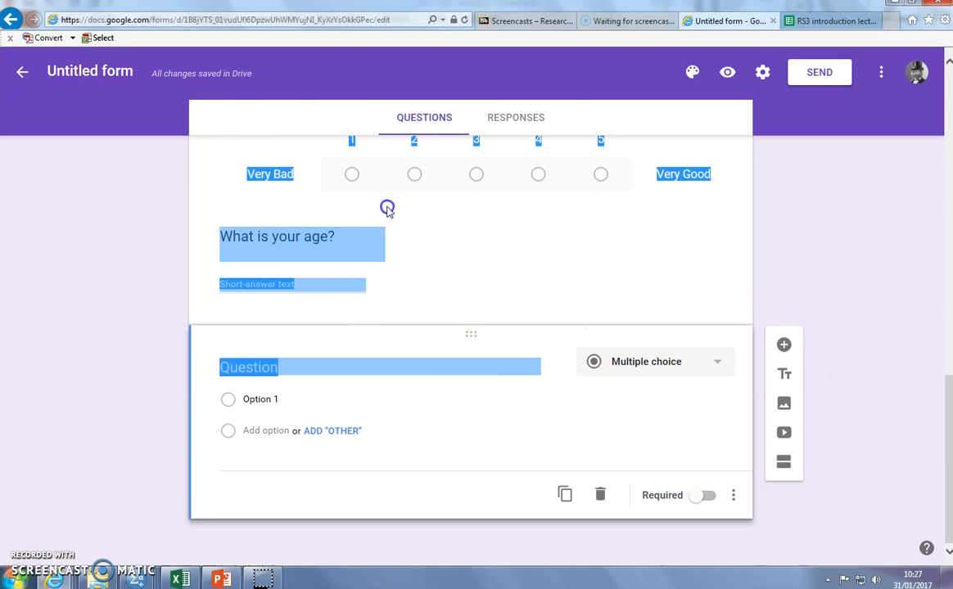
pyautogui.moveTo(481, 334); pyautogui.dragTo(467, 283)
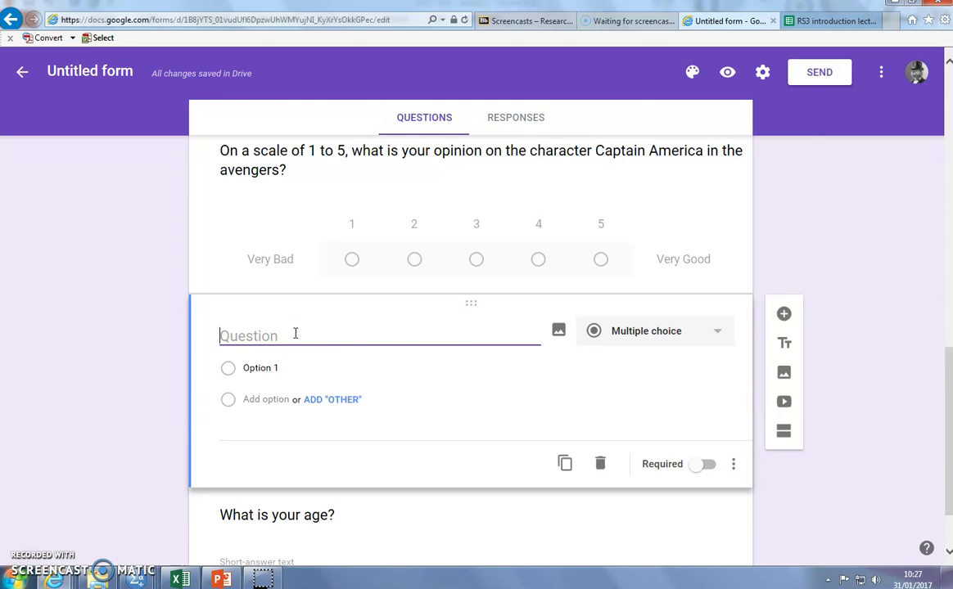
# Make the new question a multiple-choice grid reading "Please rank the following characters in order of awesomeness in the movie the avengers".
pyautogui.write('Plea')
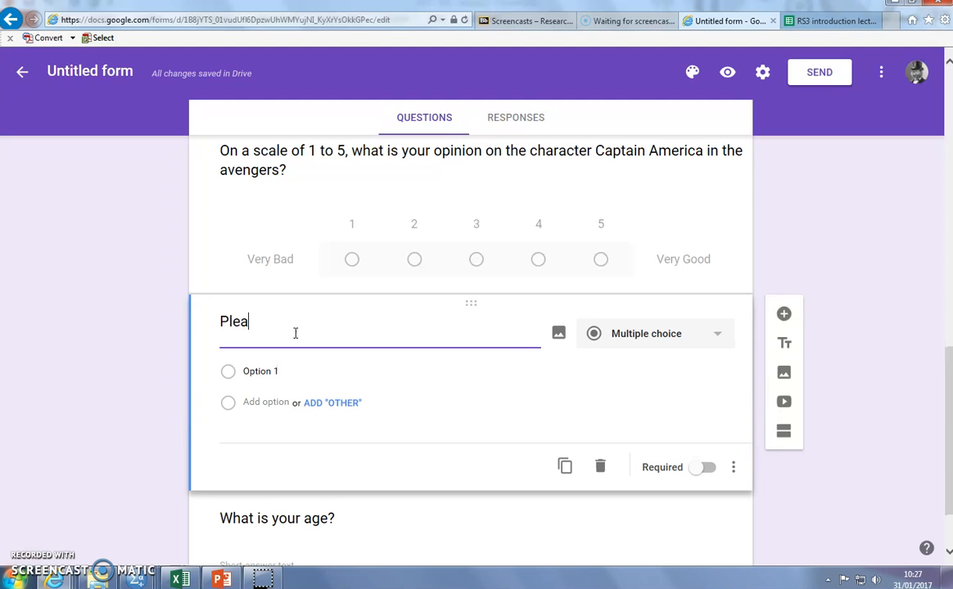
pyautogui.write('se rank the following')
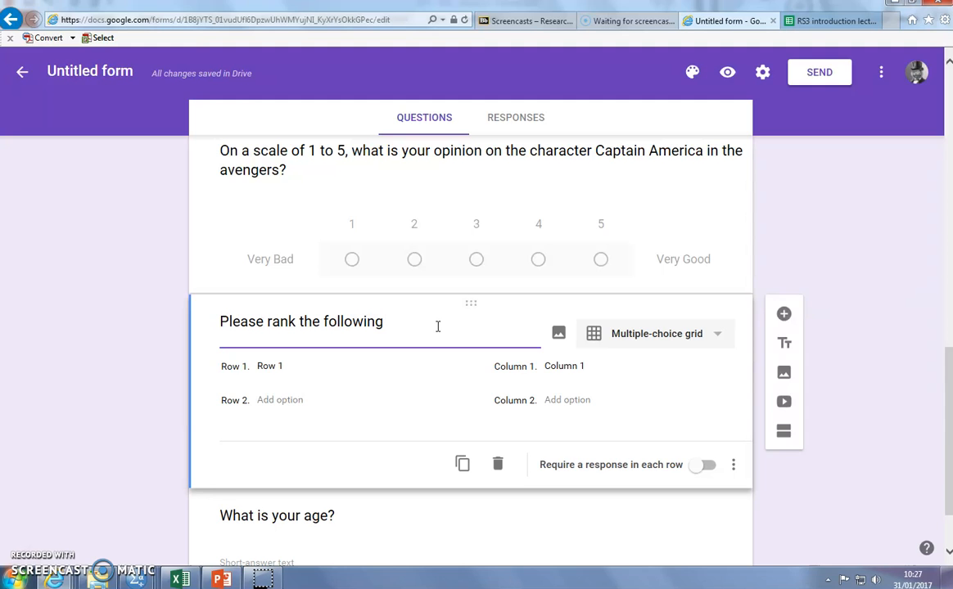
pyautogui.write('characters in order of')
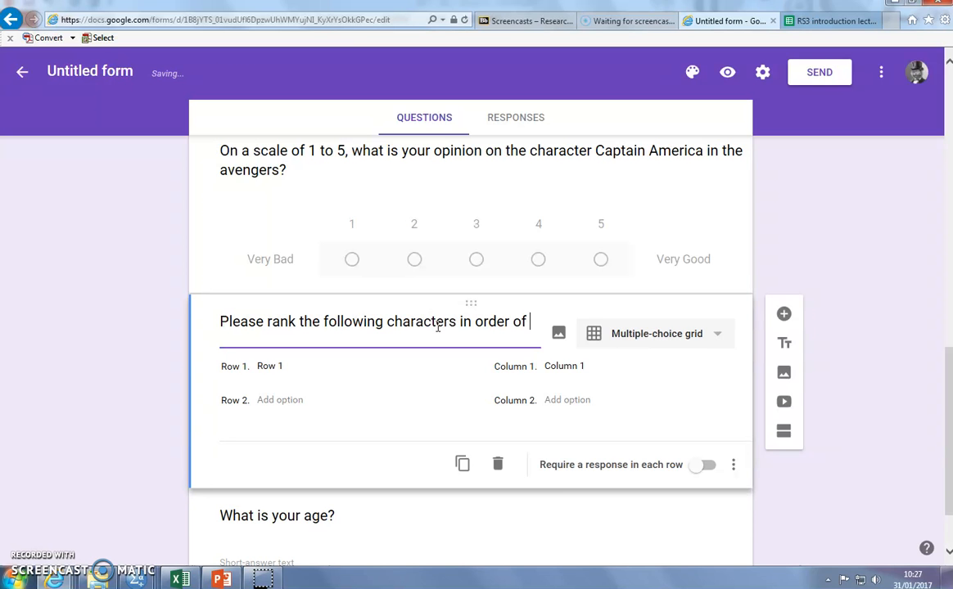
pyautogui.write(' awesomeness')
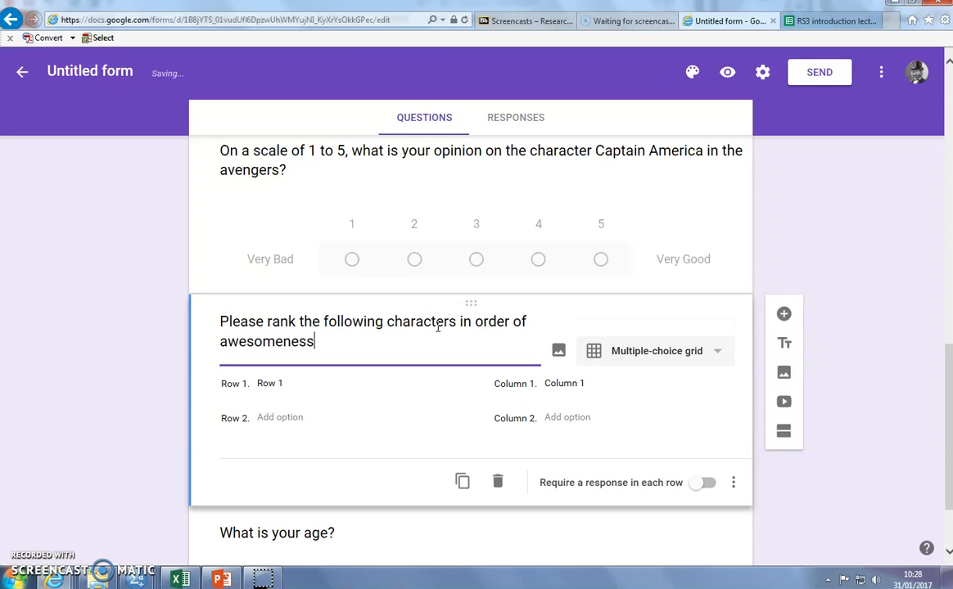
pyautogui.write(' in thei')
pyautogui.press('BackSpace')
pyautogui.write('mov')
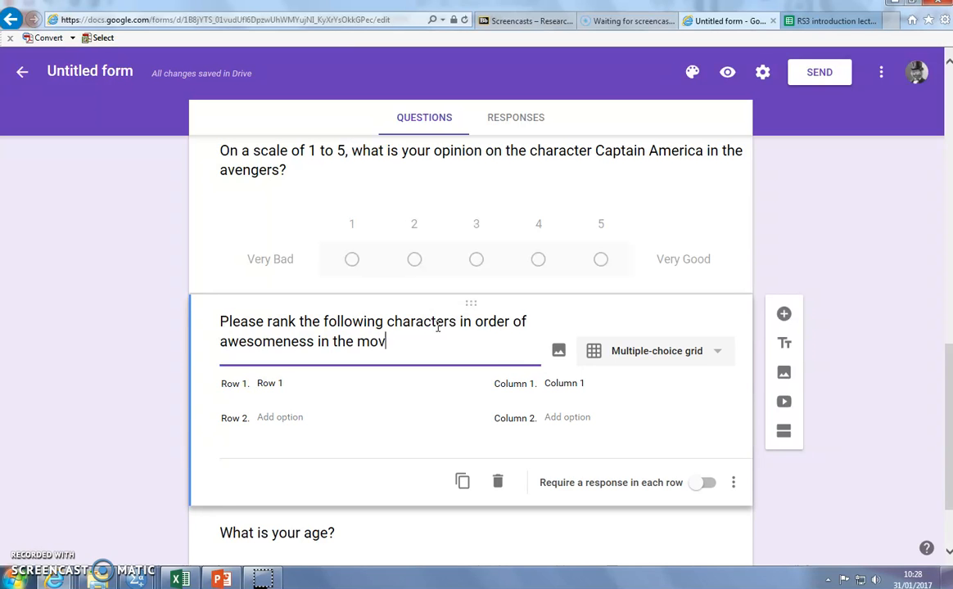
pyautogui.write('ie the avengers')
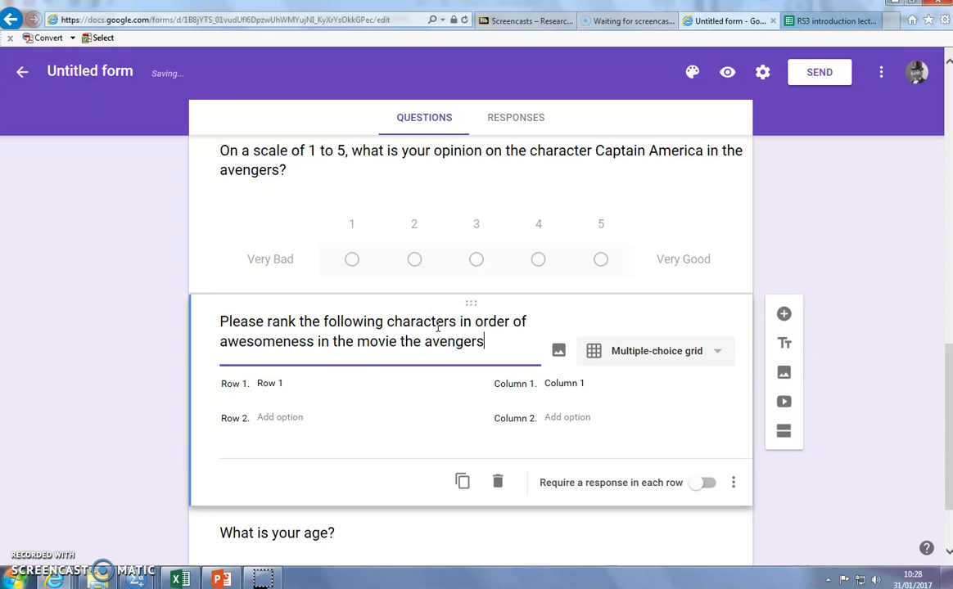
# Fill the ranking grid's four rows with Thor, Captain America, Loki and Nick Fury.
pyautogui.click(330, 386)
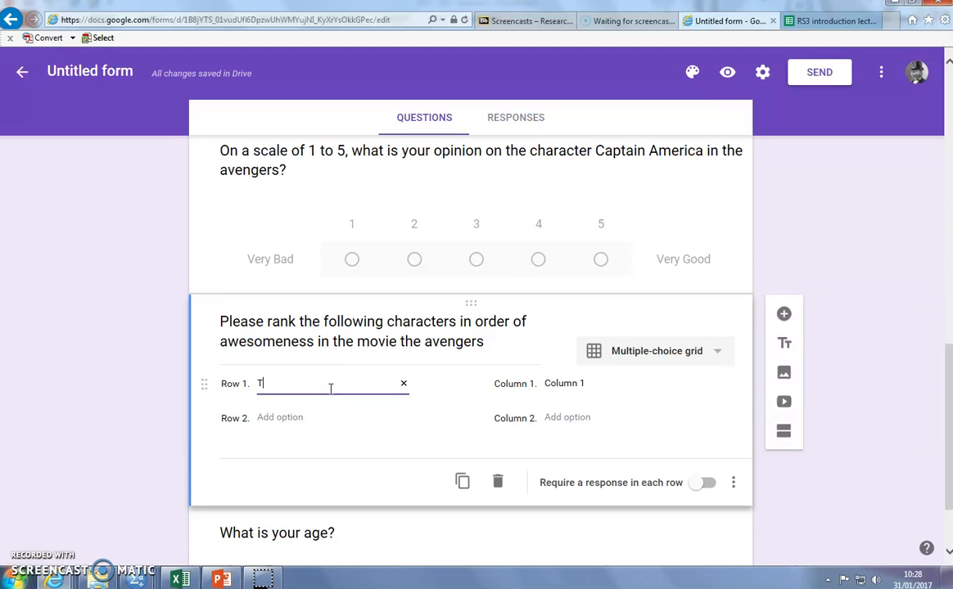
pyautogui.click(309, 417)
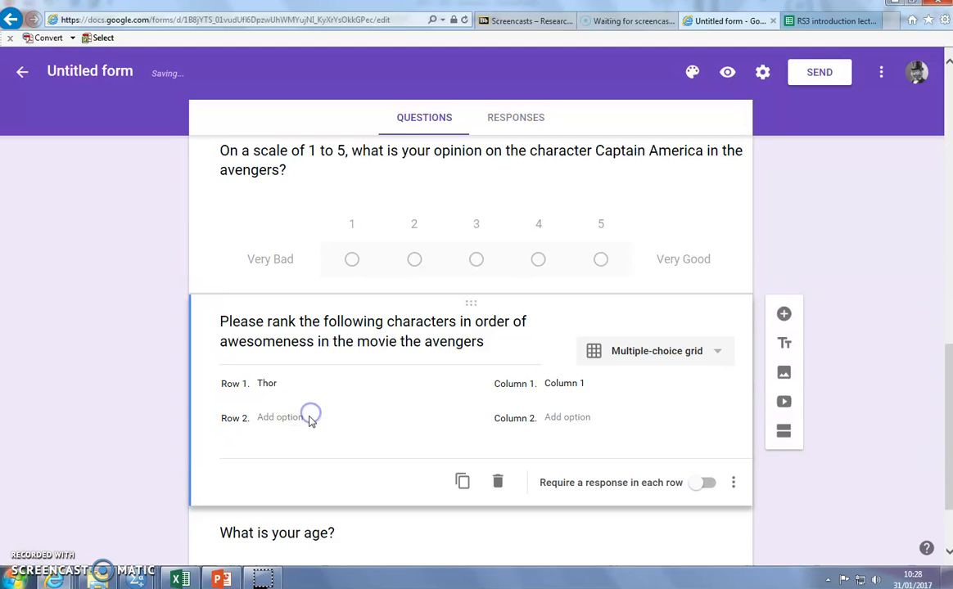
pyautogui.write('CAp')
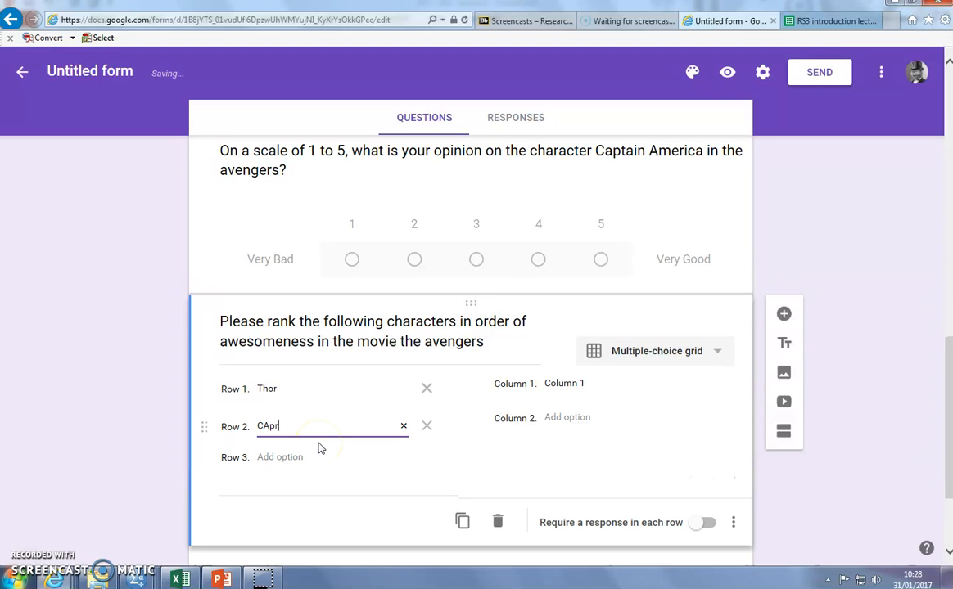
pyautogui.write('tain America')
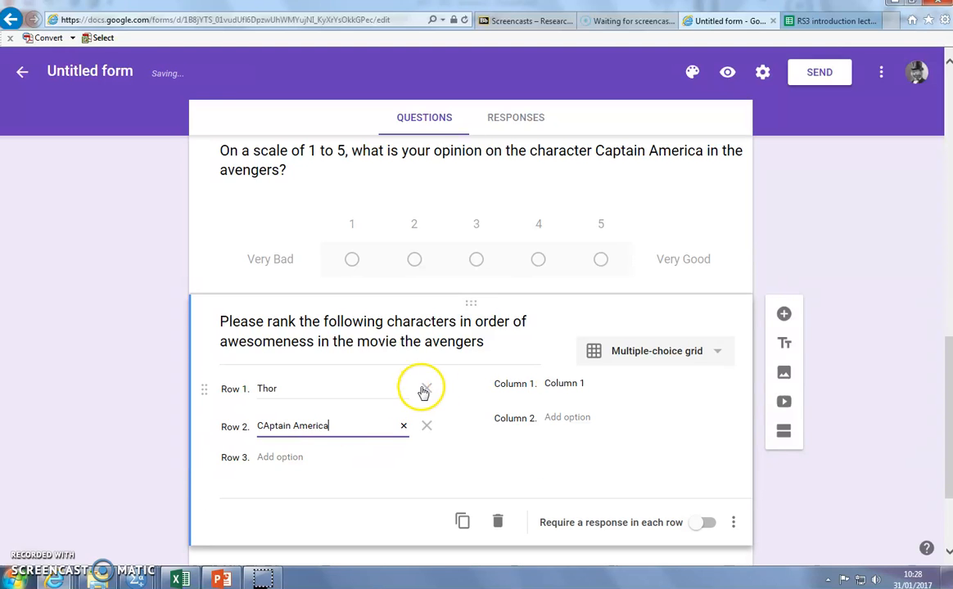
pyautogui.click(271, 426)
pyautogui.press('BackSpace')
pyautogui.write('a')
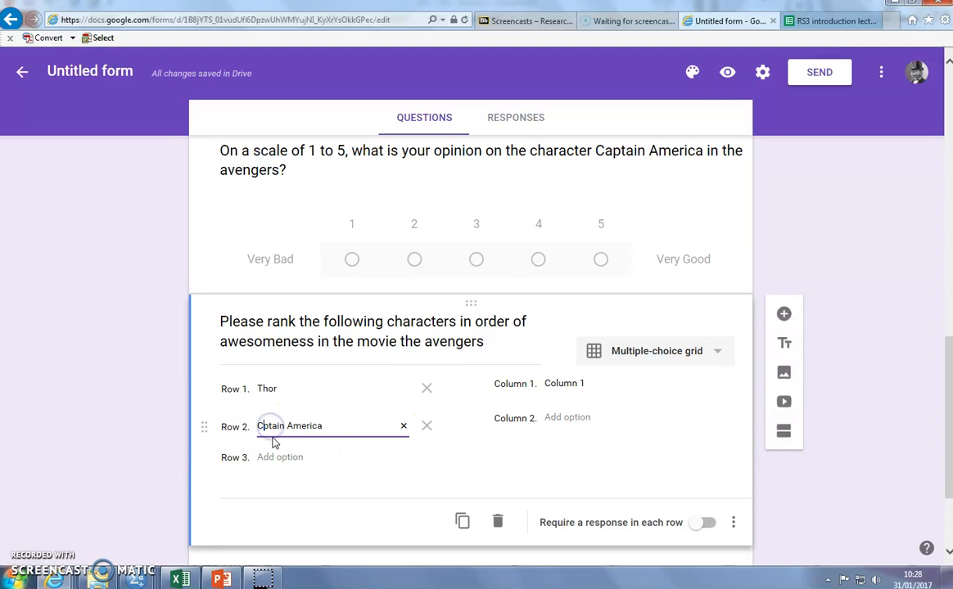
pyautogui.click(282, 457)
pyautogui.write('Loki')
pyautogui.click(310, 494)
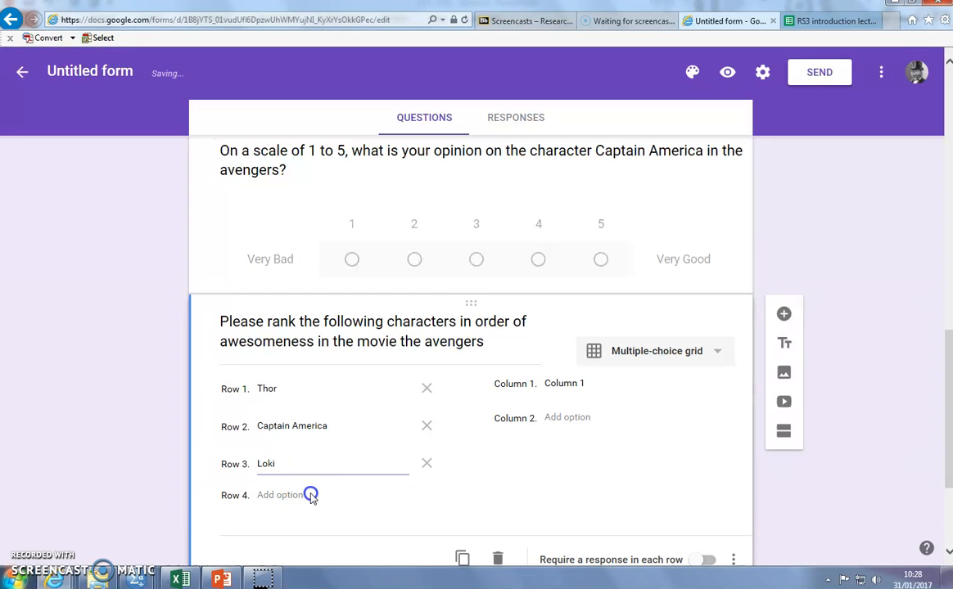
pyautogui.write('Nick Fury')
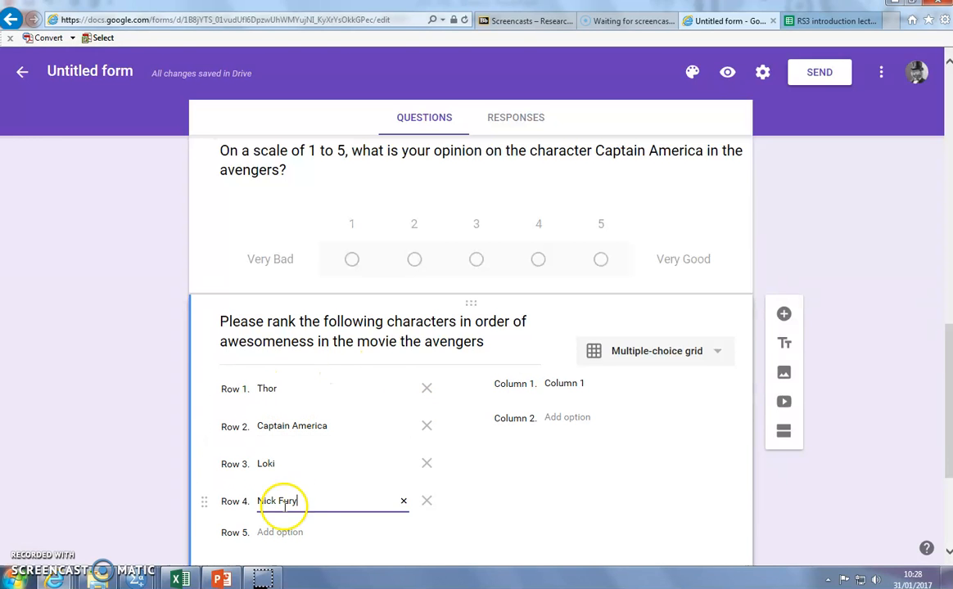
# Label the ranking grid's four columns 1, 2, 3 and 4.
pyautogui.click(602, 383)
pyautogui.write('1')
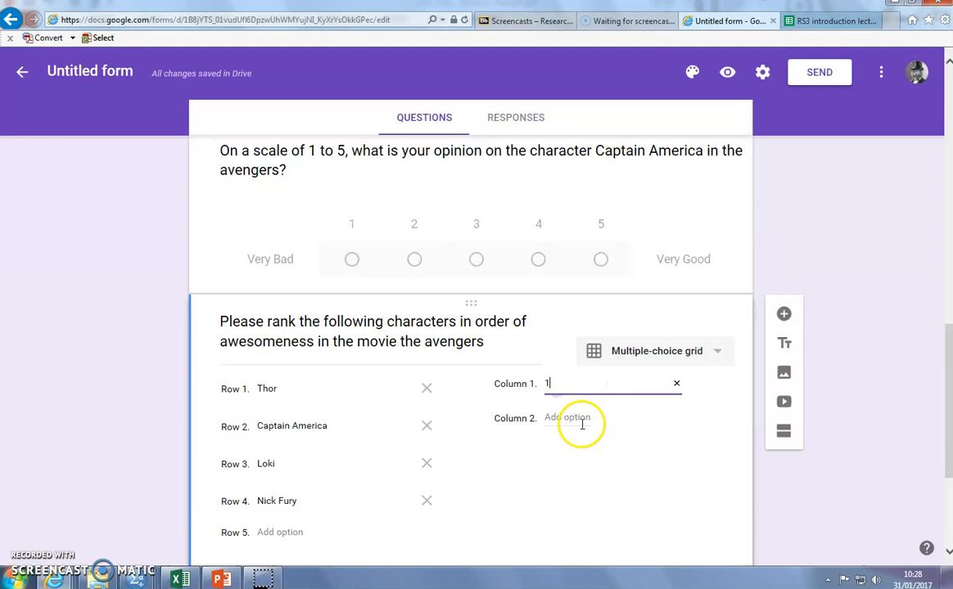
pyautogui.click(591, 418)
pyautogui.write('2')
pyautogui.click(581, 459)
pyautogui.write('3')
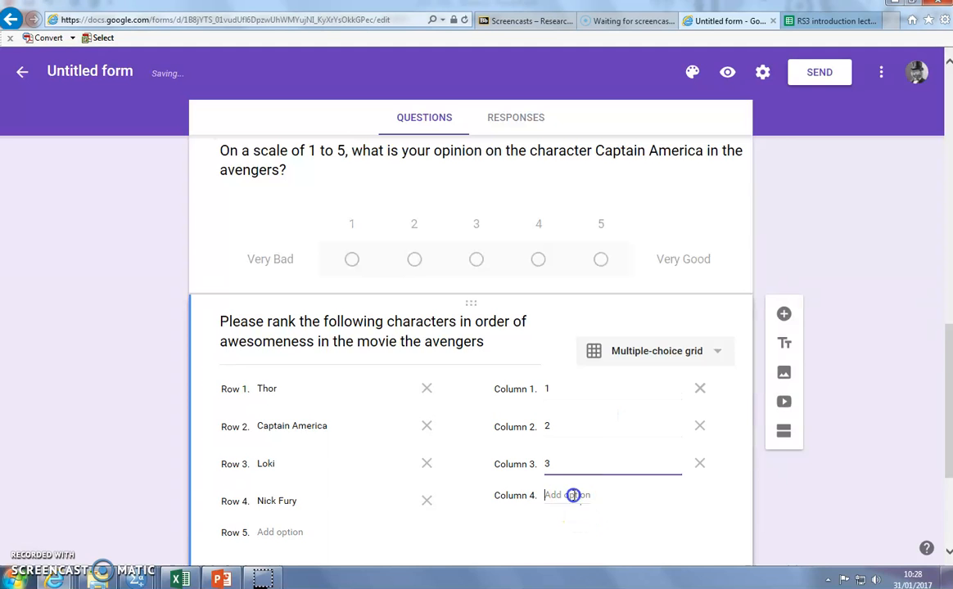
pyautogui.click(575, 496)
pyautogui.write('4')
pyautogui.click(752, 503)
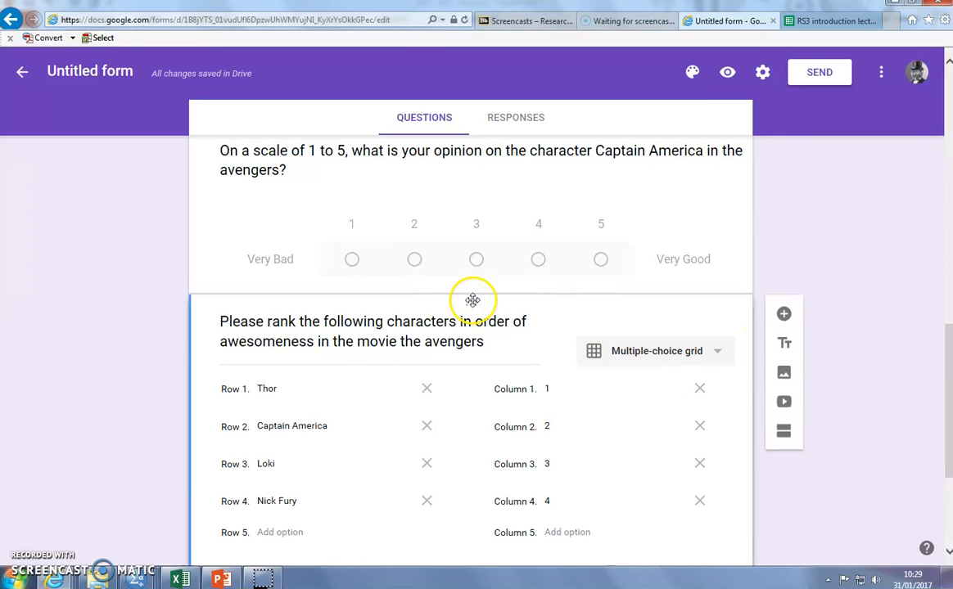
# Show a description on the ranking question and enter "1 is the best and 4 the worst".
pyautogui.scroll(-2, 688, 393)
pyautogui.click(733, 442)
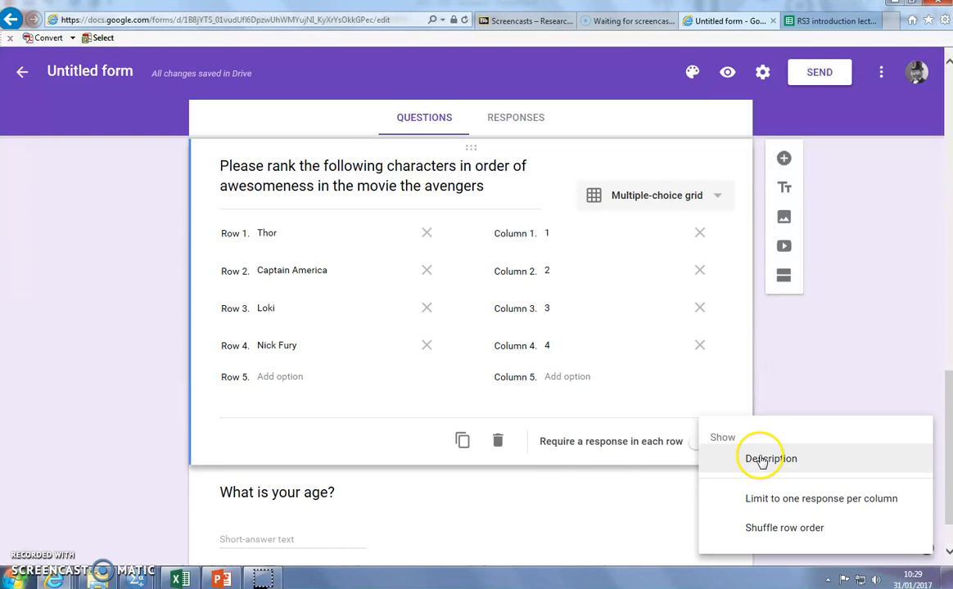
pyautogui.click(761, 460)
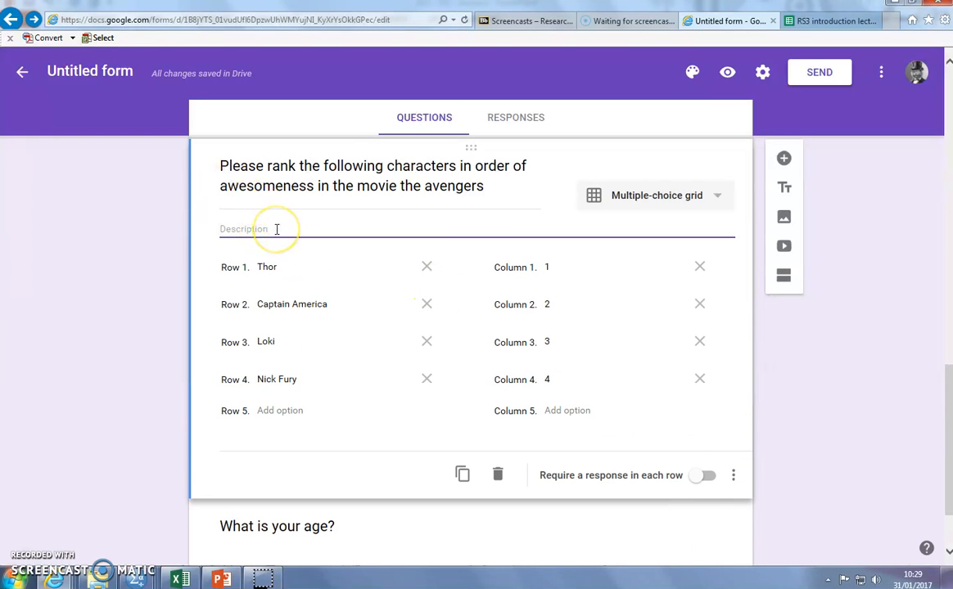
pyautogui.write('1 ')
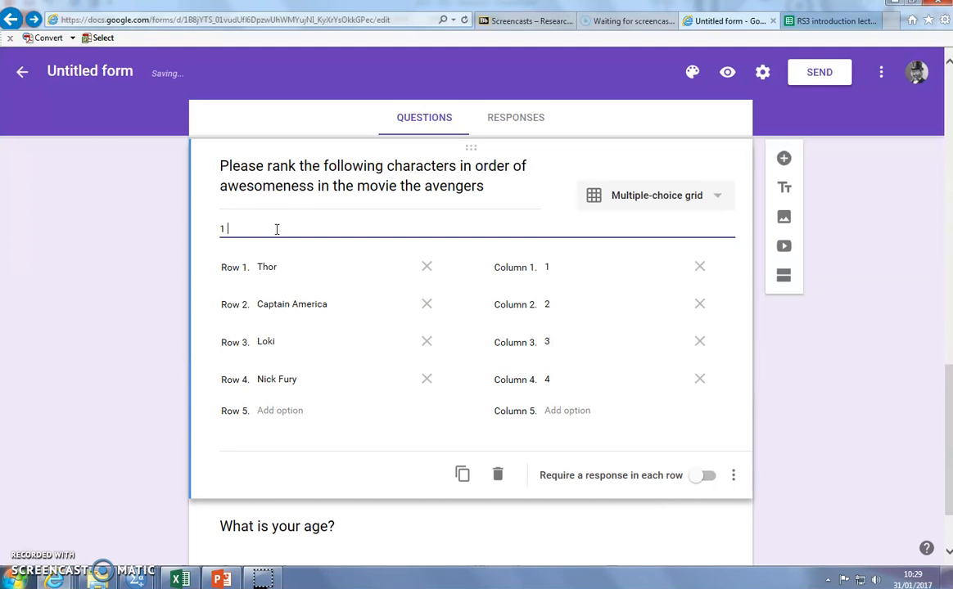
pyautogui.write('is the best and 4 the worst')
pyautogui.click(158, 246)
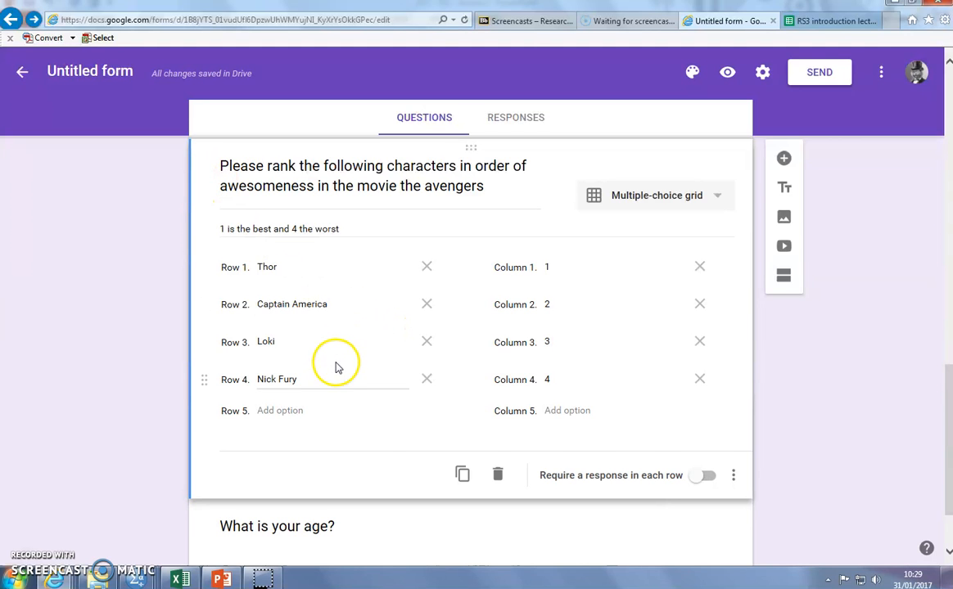
# Require a response in each row of the ranking grid and limit it to one response per column.
pyautogui.click(707, 477)
pyautogui.click(733, 475)
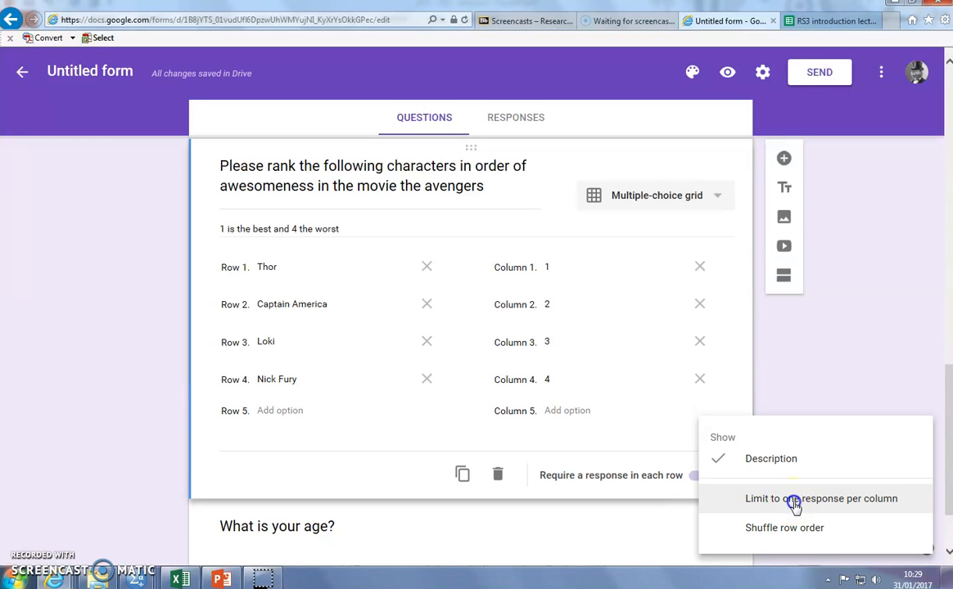
pyautogui.click(791, 501)
pyautogui.click(808, 469)
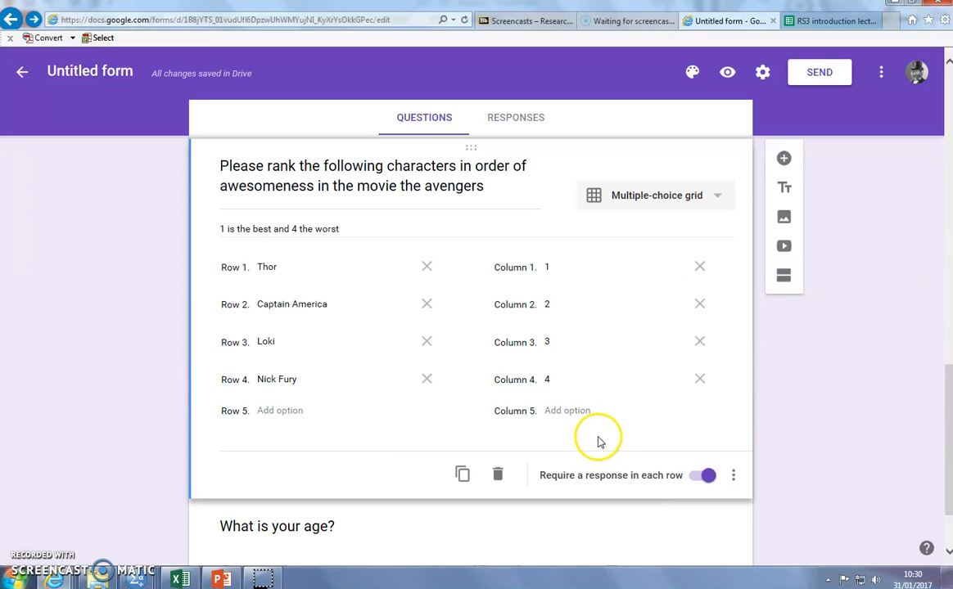
pyautogui.click(735, 478)
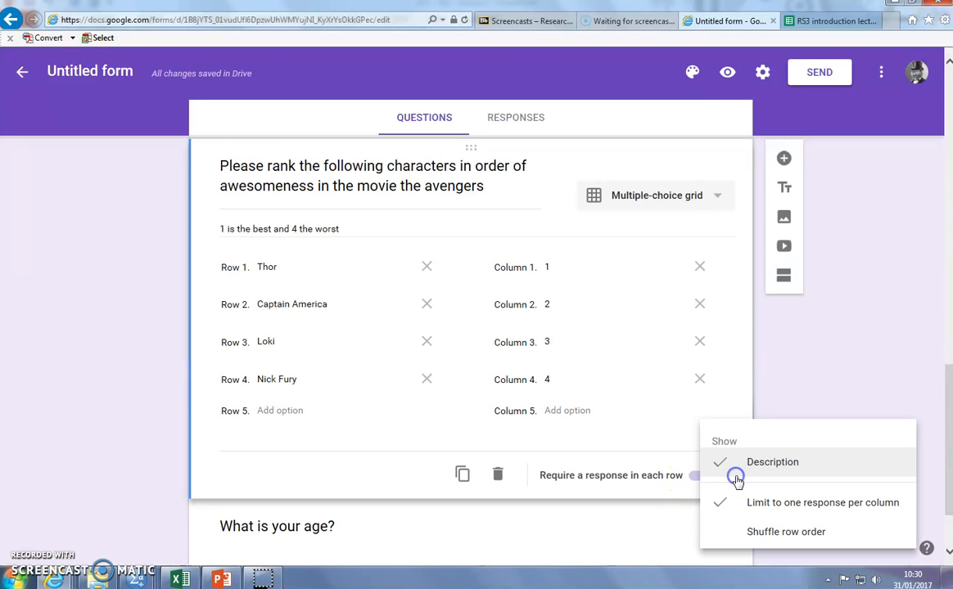
pyautogui.click(829, 359)
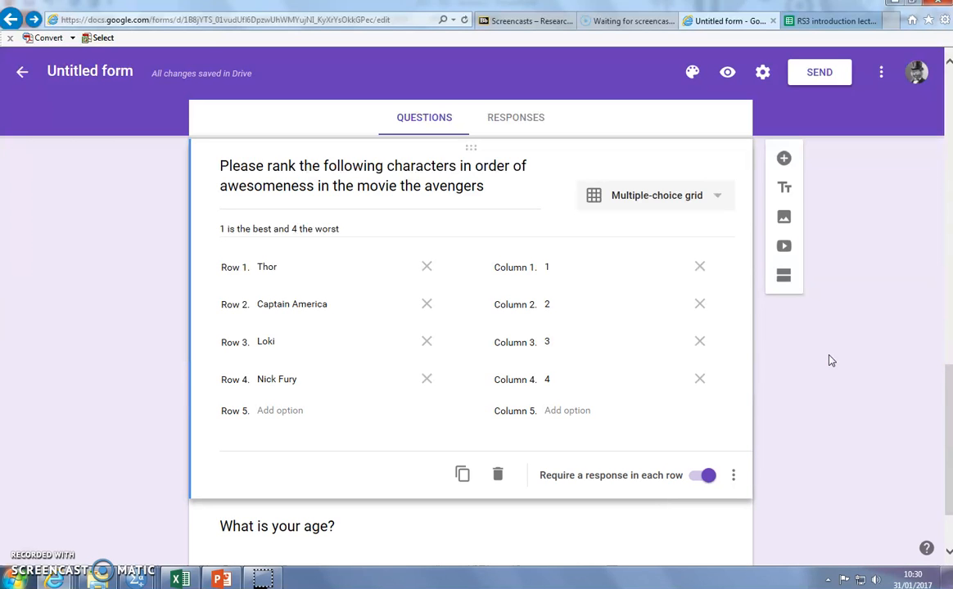
# Add a new question and move it to the start of the form, above the Thor rating question.
pyautogui.click(830, 365)
pyautogui.scroll(11, 830, 368)
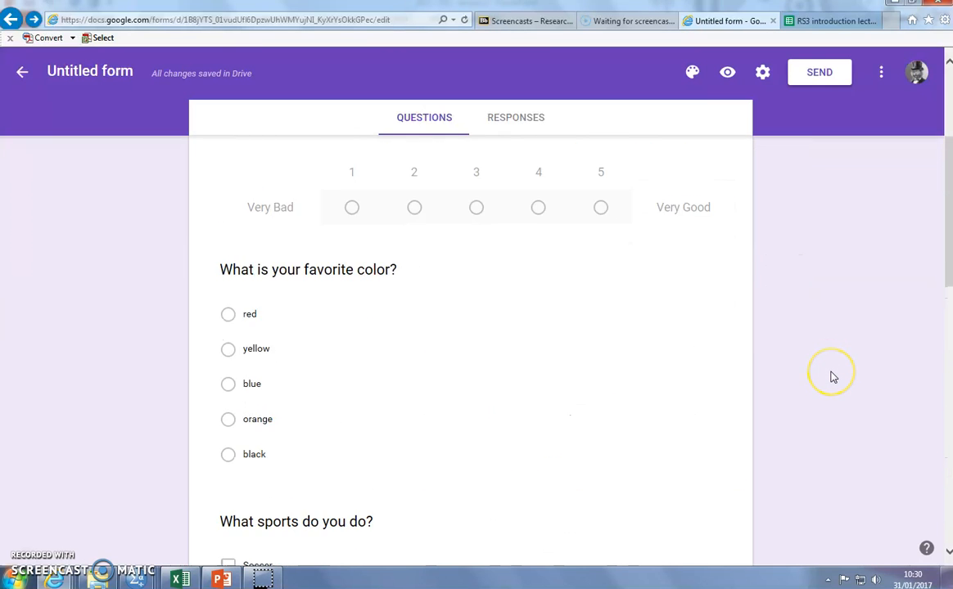
pyautogui.scroll(-3, 832, 375)
pyautogui.scroll(3, 832, 377)
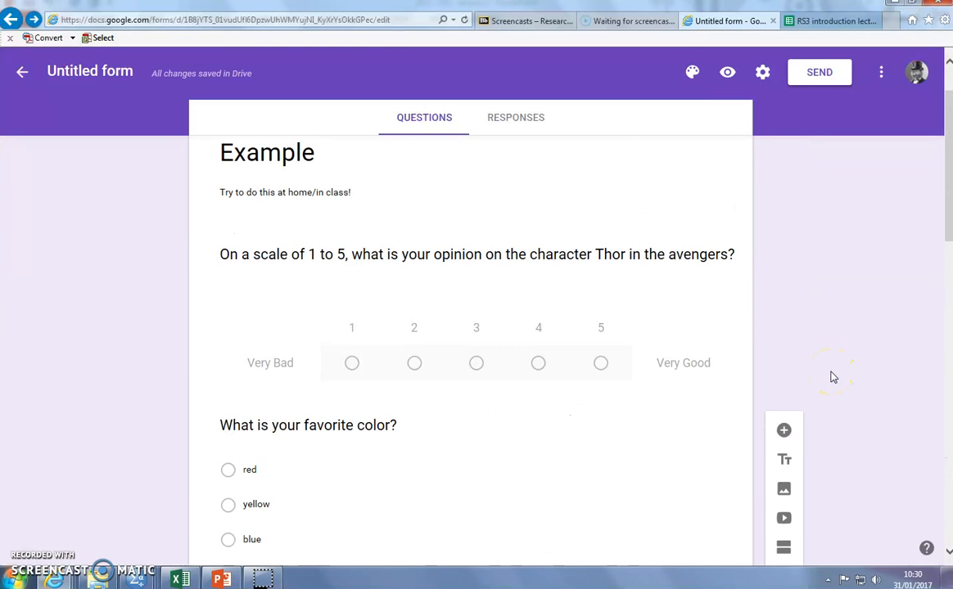
pyautogui.click(783, 429)
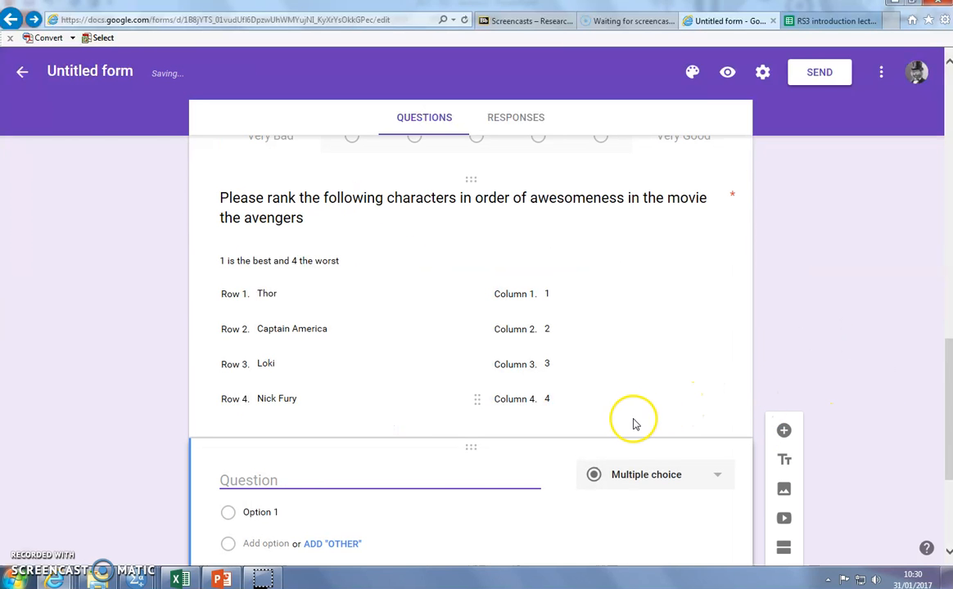
pyautogui.moveTo(468, 449); pyautogui.dragTo(470, 309)
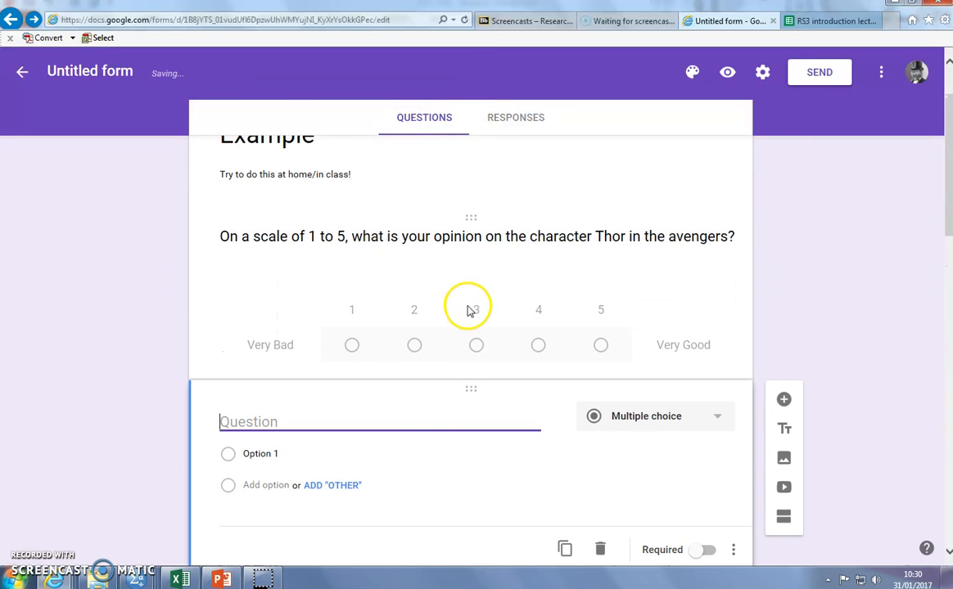
pyautogui.moveTo(471, 384); pyautogui.dragTo(466, 453)
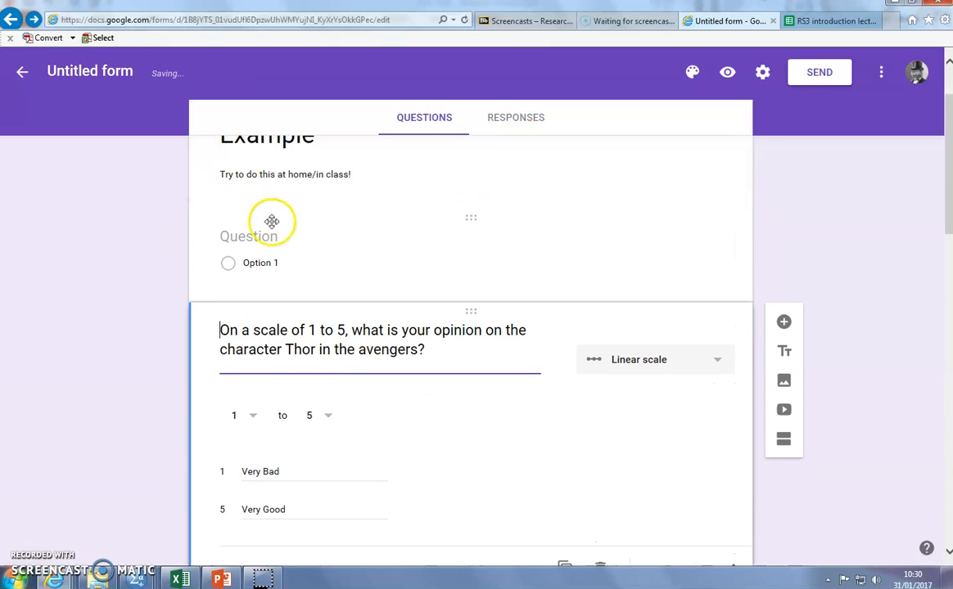
# Title the new multiple-choice question "Have you seen the avengers?" and give it the suggested options Yes and No.
pyautogui.click(273, 221)
pyautogui.click(327, 249)
pyautogui.write('Have you seen')
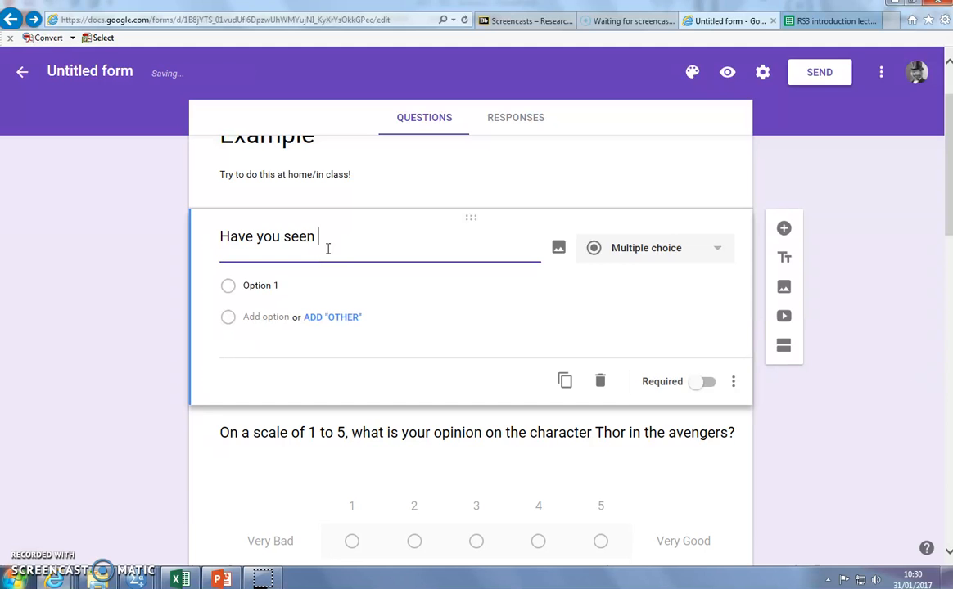
pyautogui.write(' the avengers')
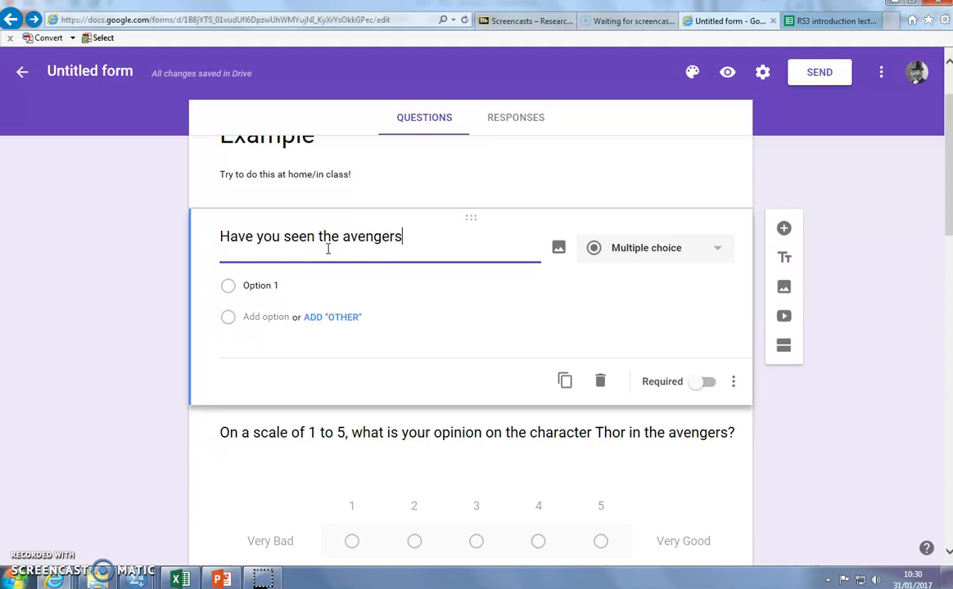
pyautogui.write('?')
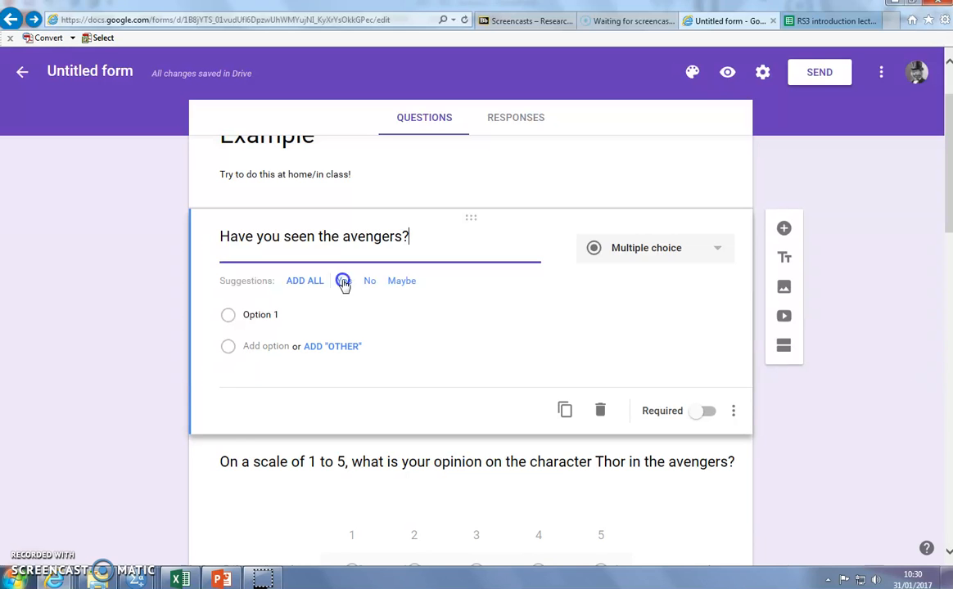
pyautogui.click(343, 282)
pyautogui.click(345, 282)
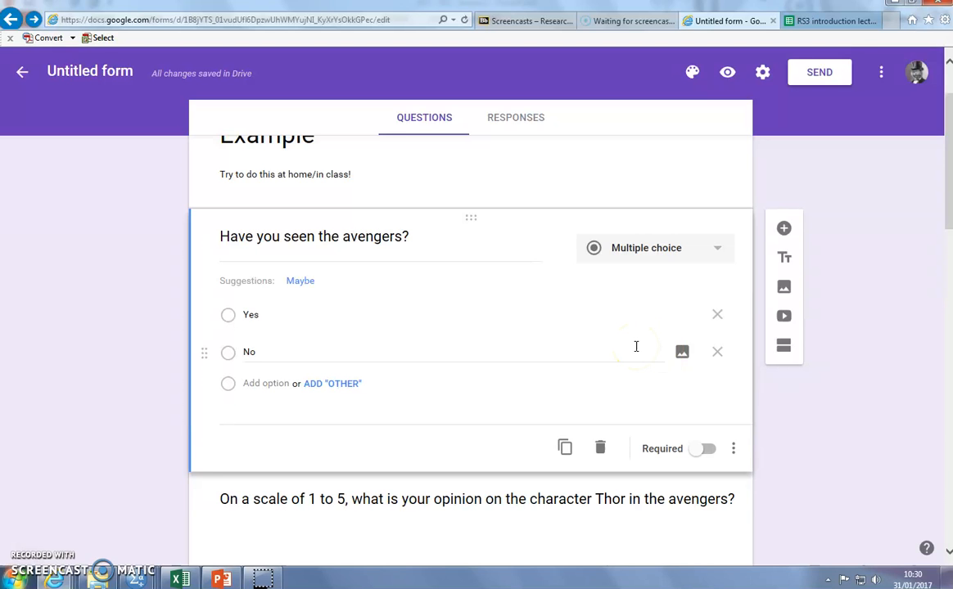
# Turn on going to a section based on the answer for the Avengers question and check the destinations offered for Yes.
pyautogui.click(735, 449)
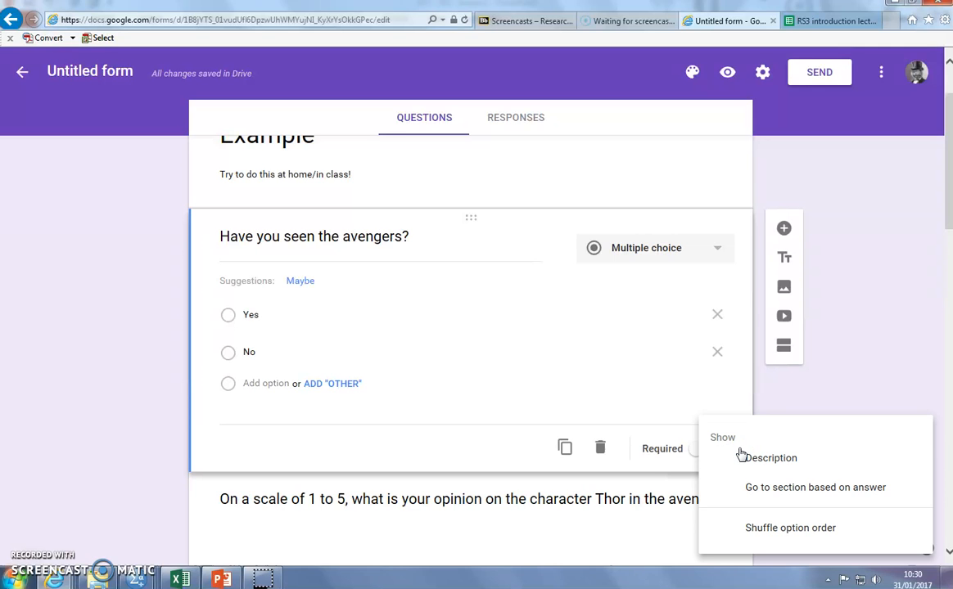
pyautogui.click(789, 497)
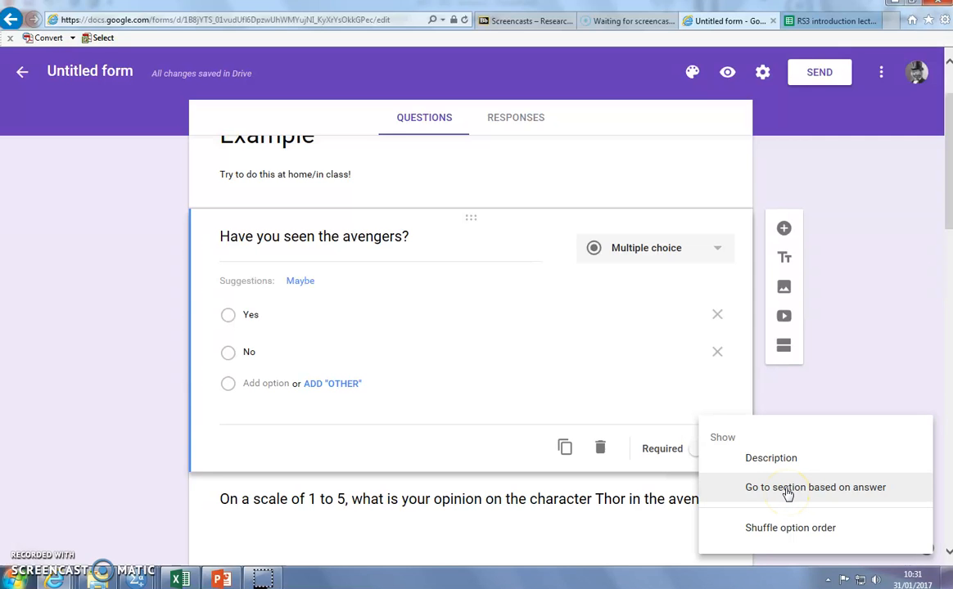
pyautogui.click(786, 491)
pyautogui.click(724, 314)
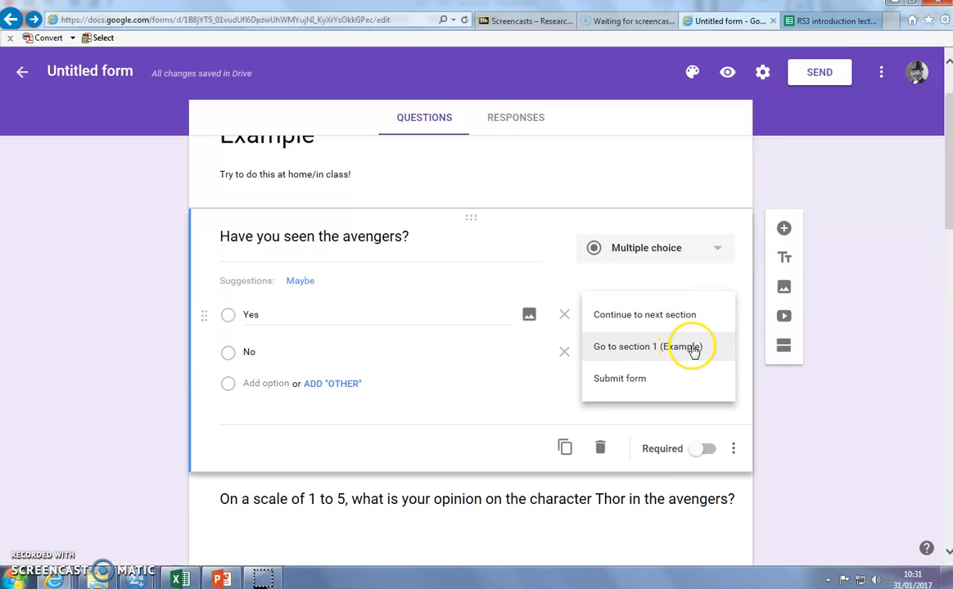
pyautogui.click(734, 391)
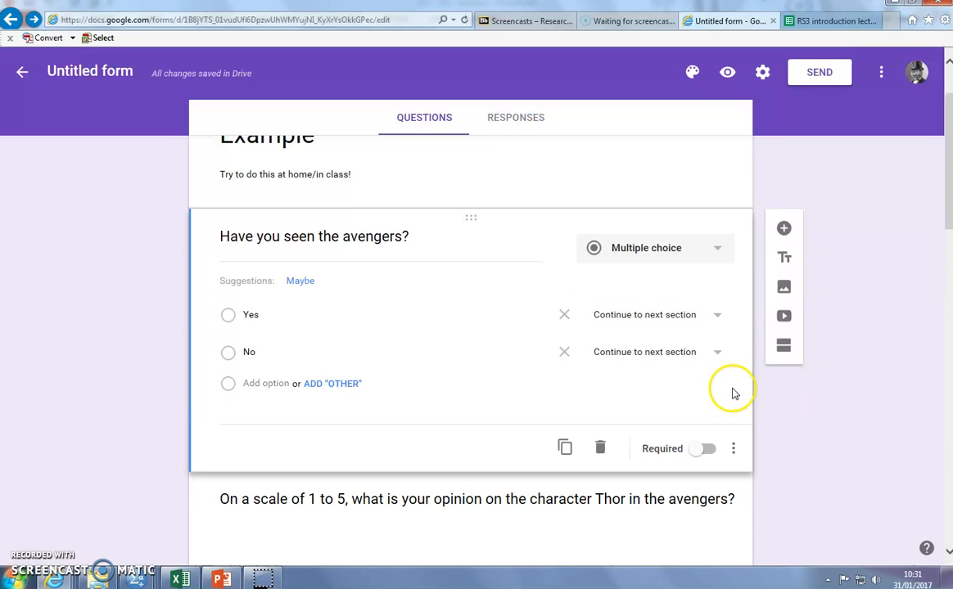
# Move the Captain America rating question up to directly below the Thor rating question.
pyautogui.scroll(-2, 725, 386)
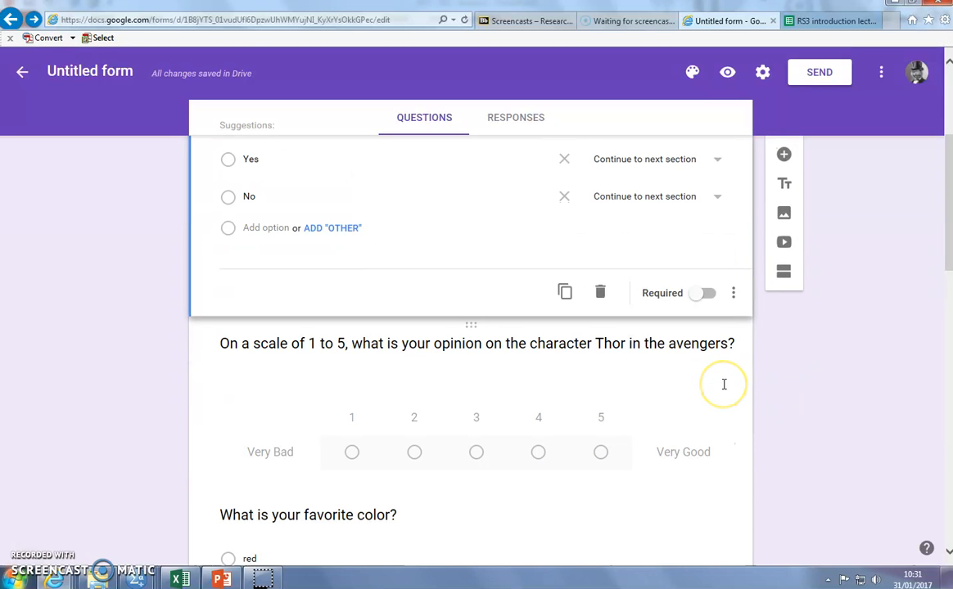
pyautogui.scroll(2, 724, 386)
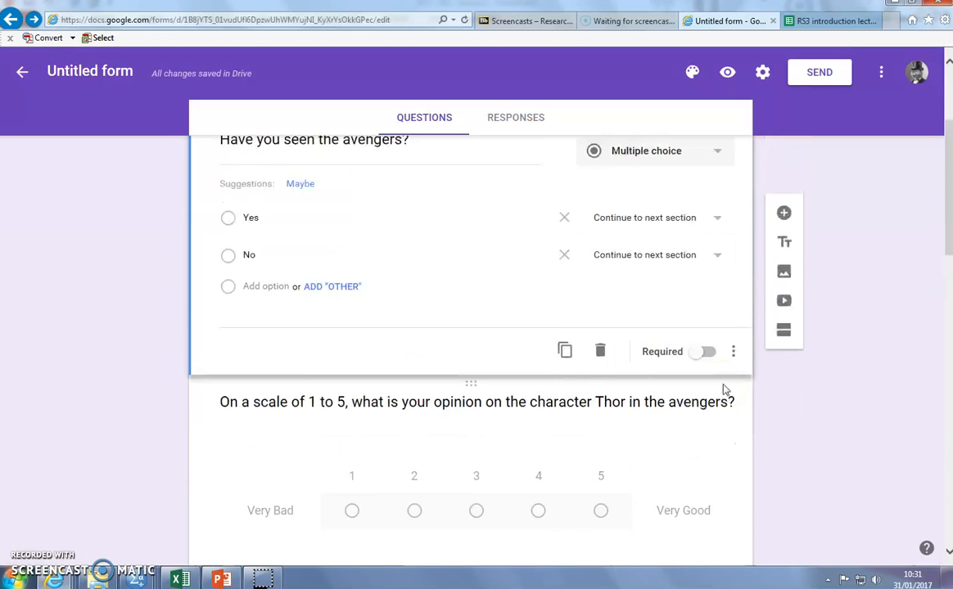
pyautogui.scroll(-5, 725, 388)
pyautogui.scroll(-2, 729, 390)
pyautogui.scroll(3, 728, 389)
pyautogui.scroll(-5, 728, 387)
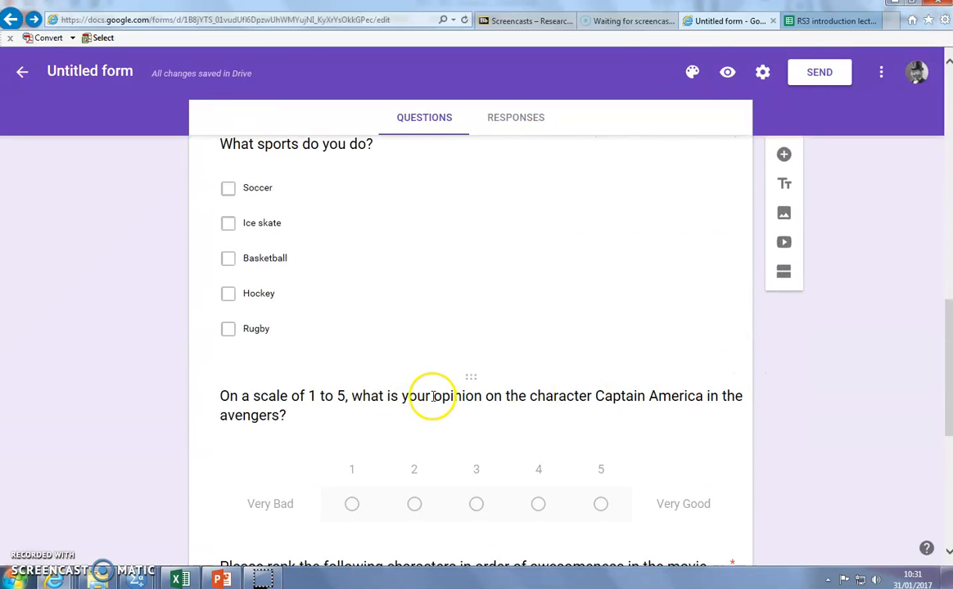
pyautogui.moveTo(464, 378); pyautogui.dragTo(465, 298)
pyautogui.scroll(-7, 466, 311)
pyautogui.click(466, 311)
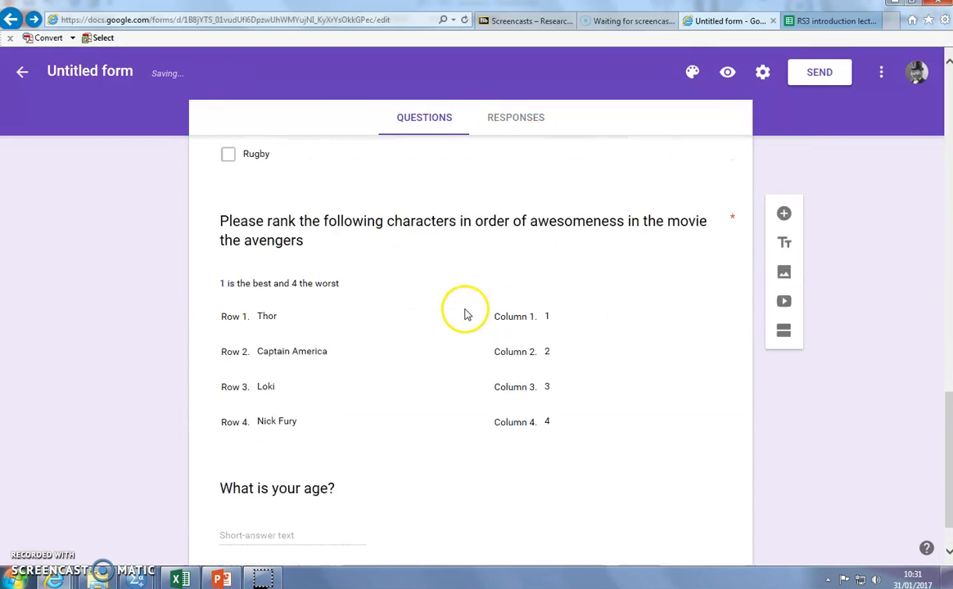
# Move the character ranking grid up to directly above the favorite color question.
pyautogui.scroll(3, 465, 360)
pyautogui.moveTo(472, 381); pyautogui.dragTo(542, 416)
pyautogui.scroll(-3, 543, 417)
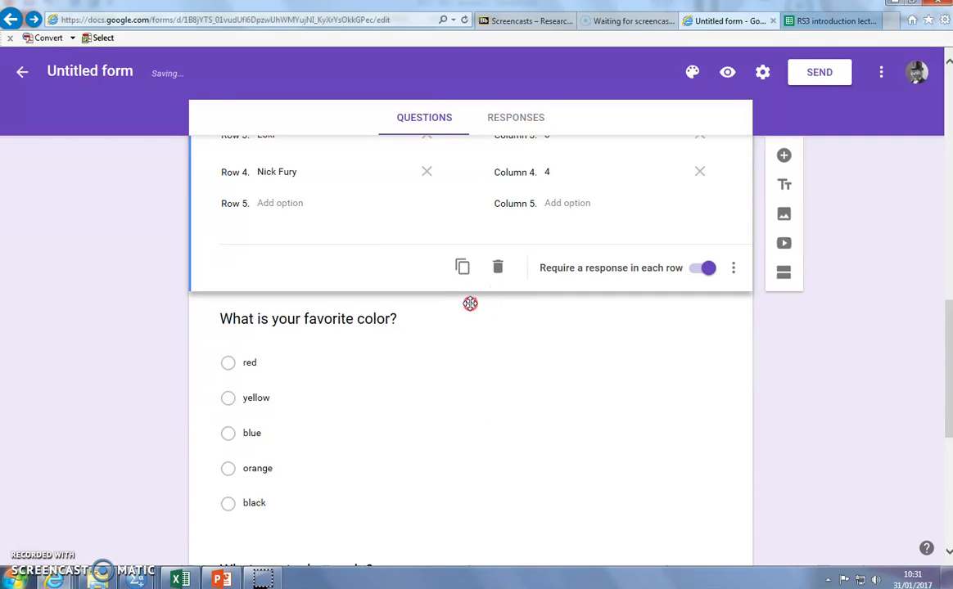
pyautogui.rightClick(470, 304)
# Add a new section after the favorite color question and move that question into the new section.
pyautogui.click(682, 214)
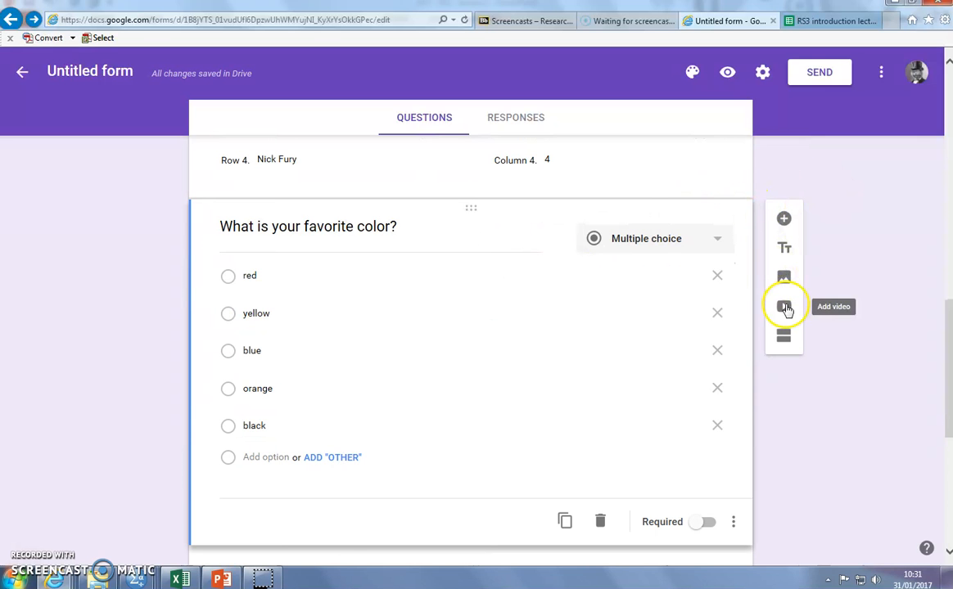
pyautogui.click(784, 342)
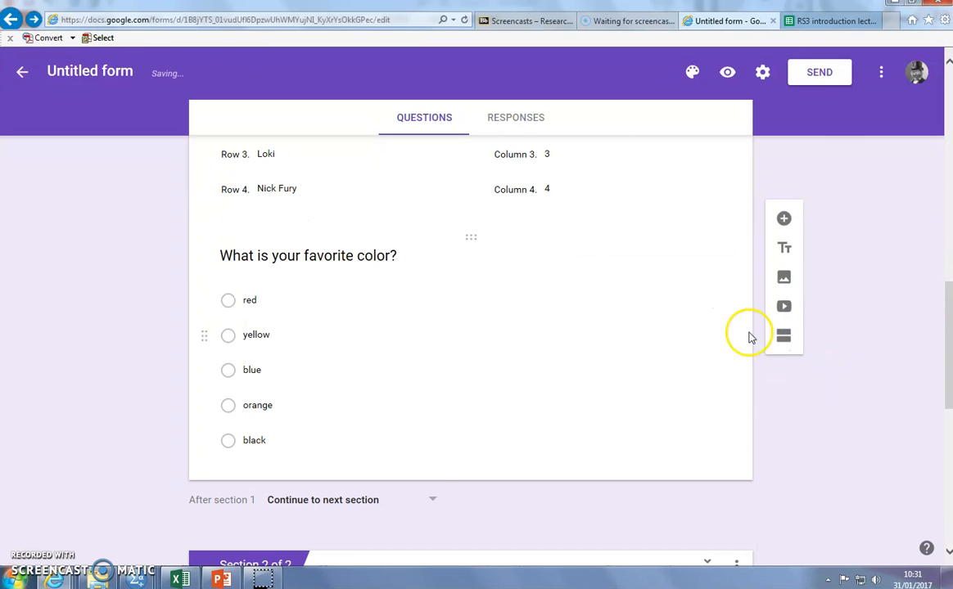
pyautogui.moveTo(332, 560); pyautogui.dragTo(344, 485)
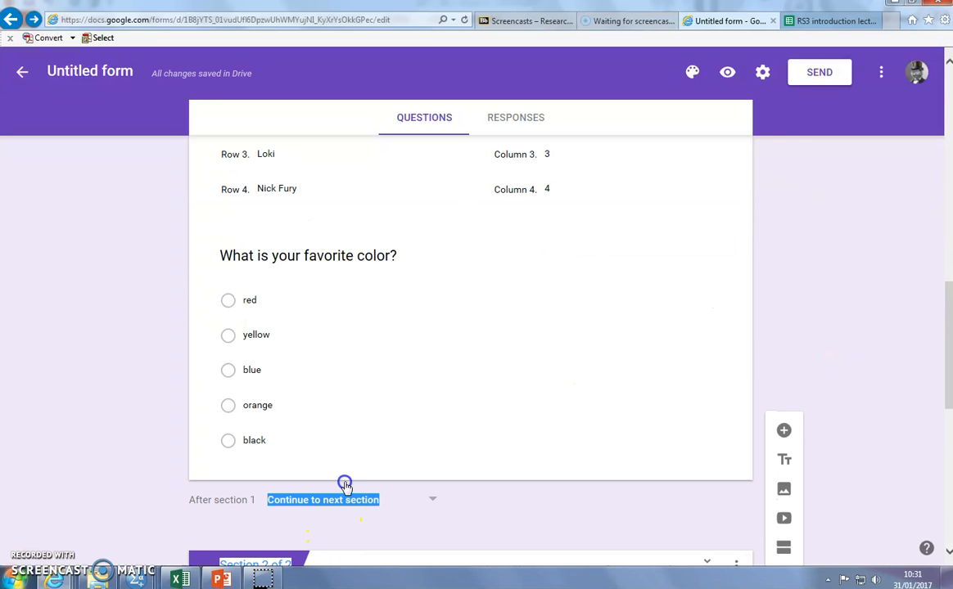
pyautogui.moveTo(449, 234); pyautogui.dragTo(449, 370)
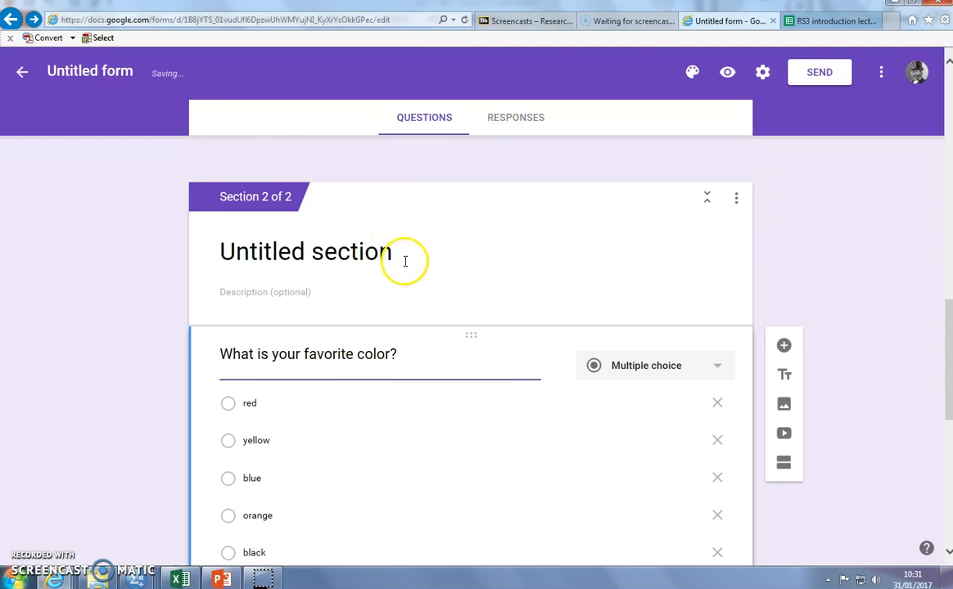
# Title the second section "Details about particpant".
pyautogui.moveTo(404, 255); pyautogui.dragTo(170, 249)
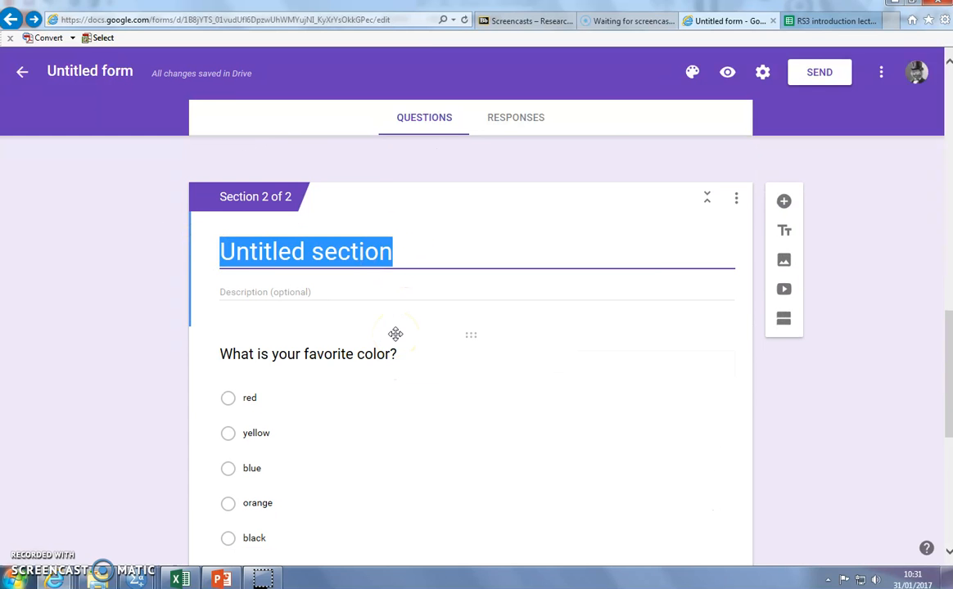
pyautogui.write('Details ')
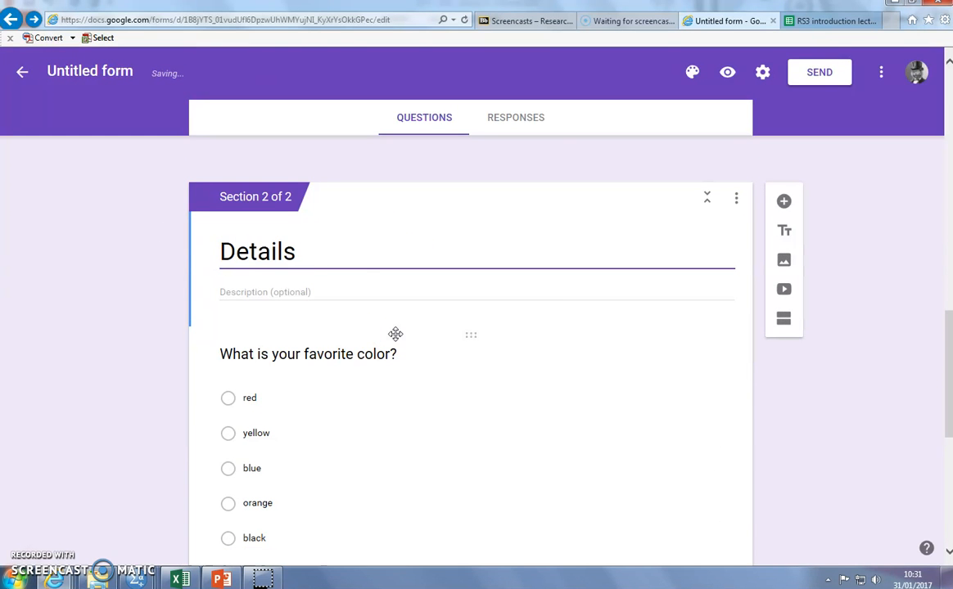
pyautogui.write('about partic')
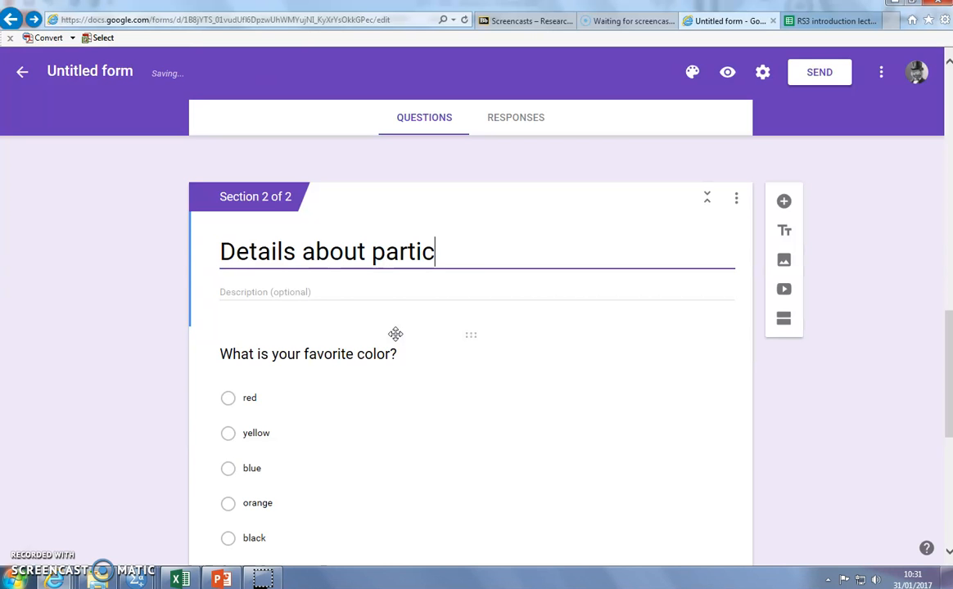
pyautogui.write('pant')
pyautogui.click(131, 278)
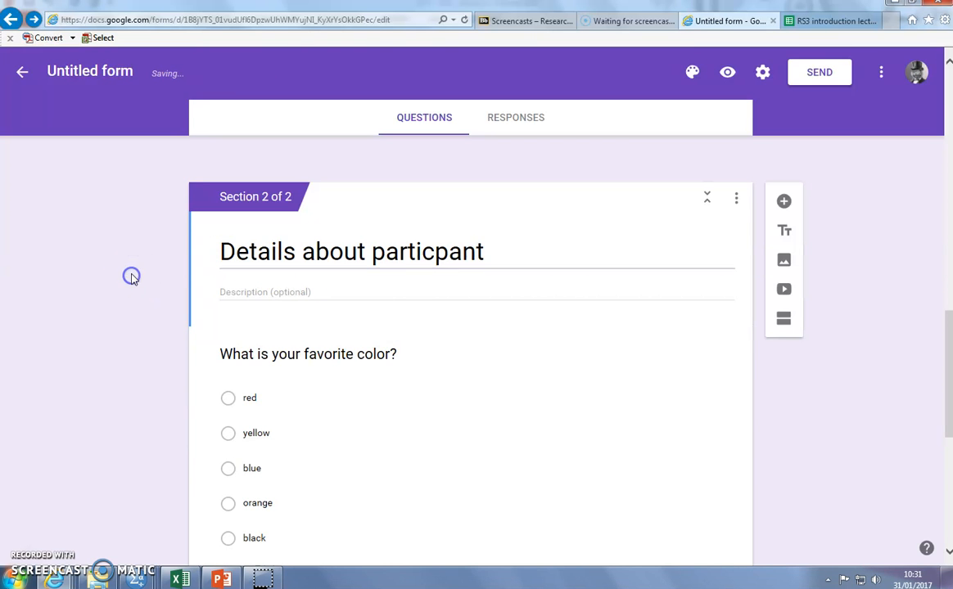
# In the Avengers question, send No to section 2 (Details about particpant) and keep Yes on Continue to next section.
pyautogui.scroll(10, 139, 270)
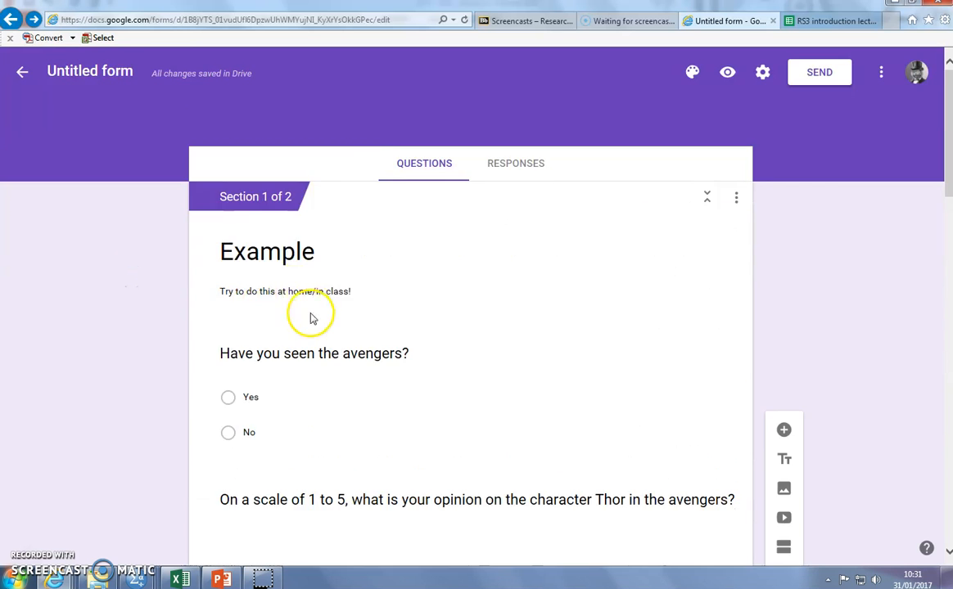
pyautogui.scroll(-2, 312, 320)
pyautogui.scroll(1, 311, 319)
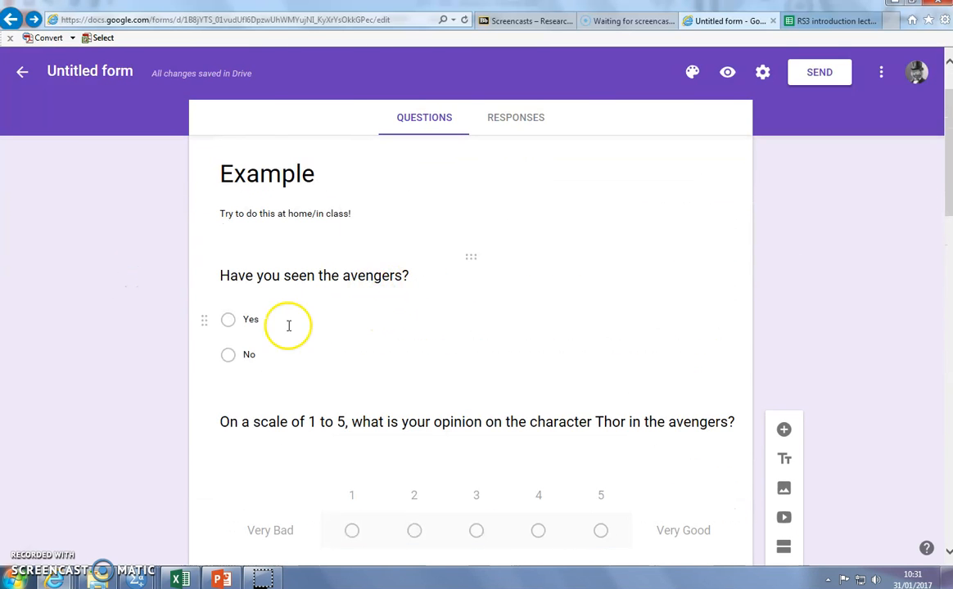
pyautogui.click(287, 357)
pyautogui.click(714, 393)
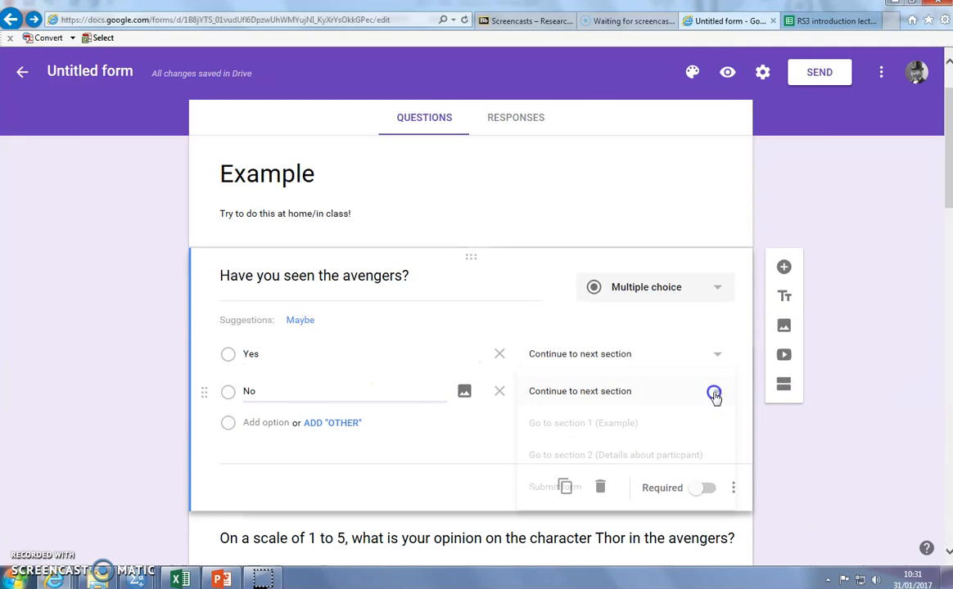
pyautogui.click(619, 454)
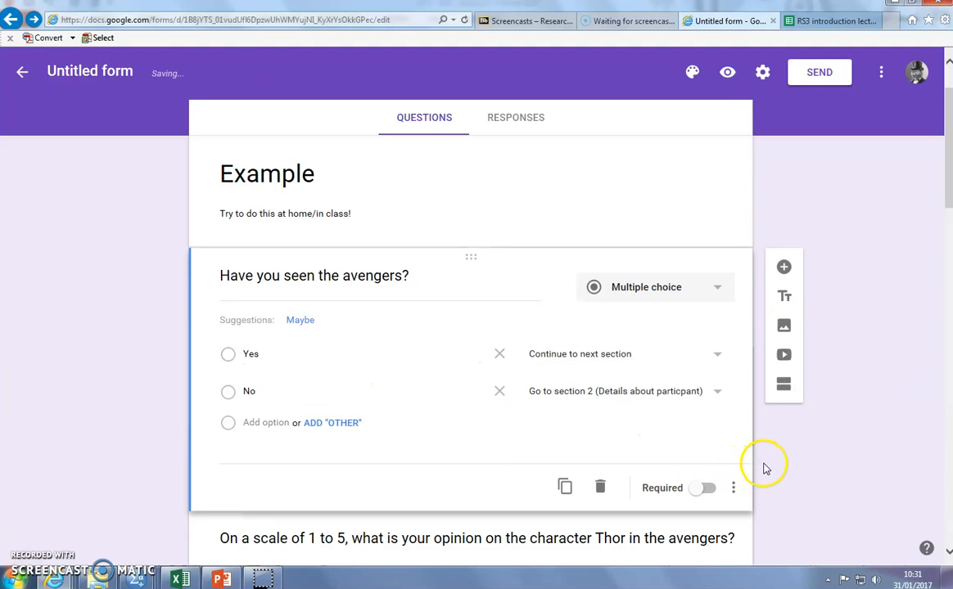
pyautogui.click(718, 357)
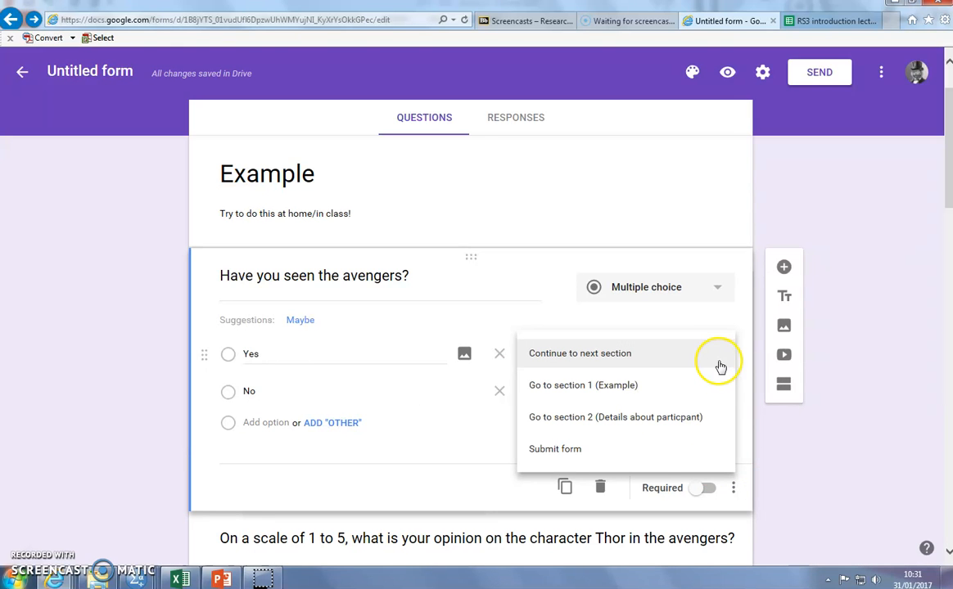
pyautogui.click(675, 354)
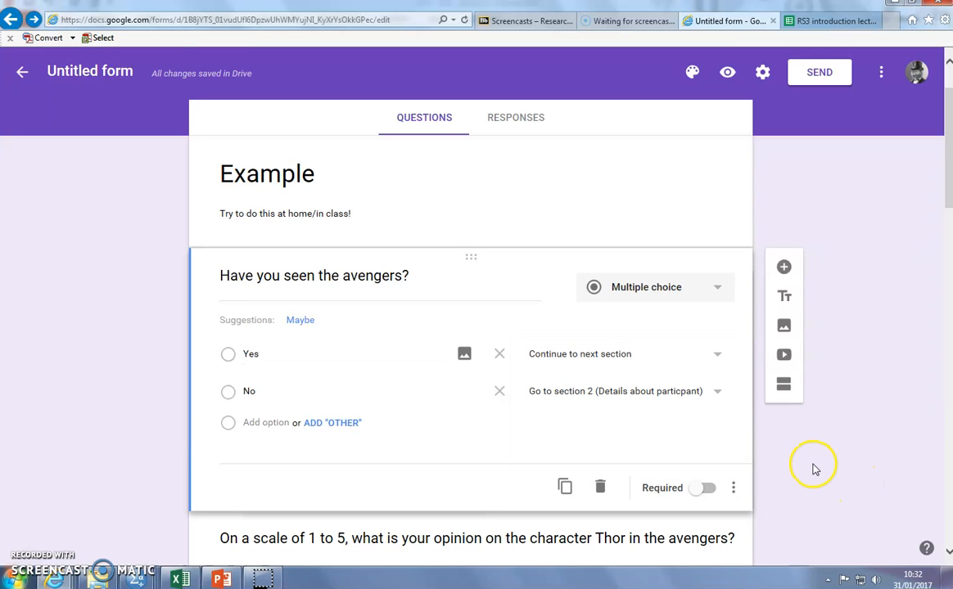
pyautogui.scroll(-8, 814, 469)
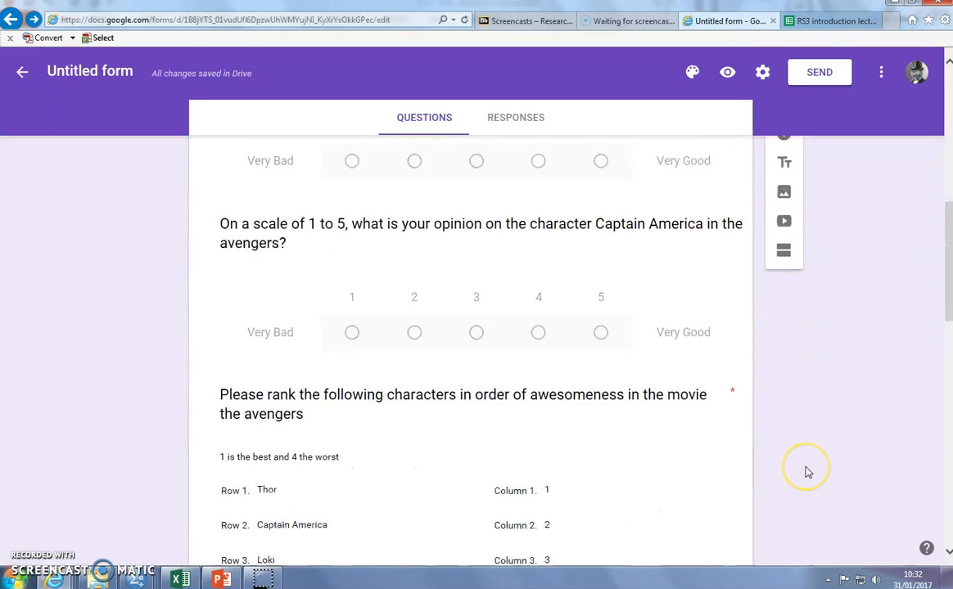
pyautogui.scroll(-7, 807, 472)
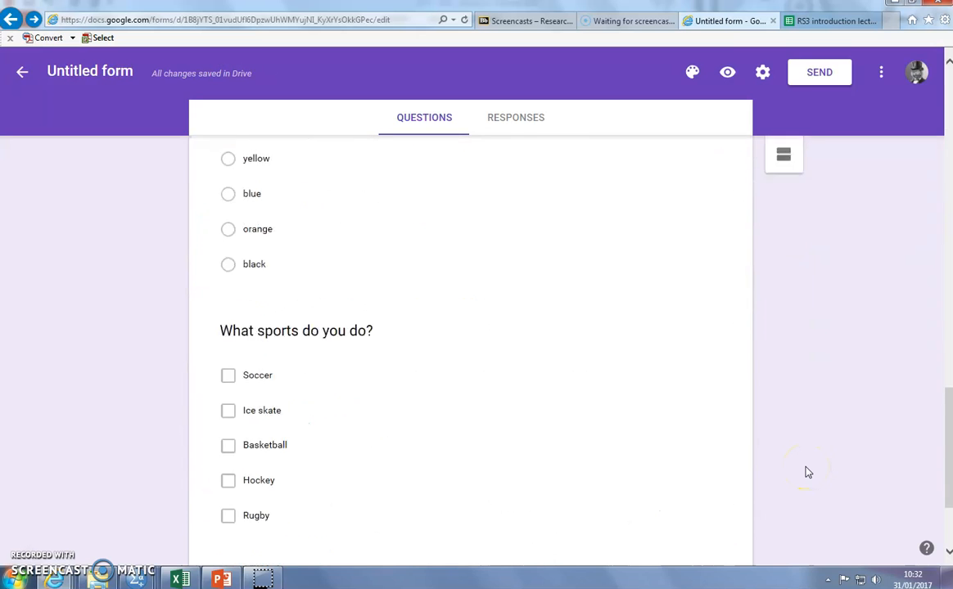
pyautogui.scroll(10, 808, 472)
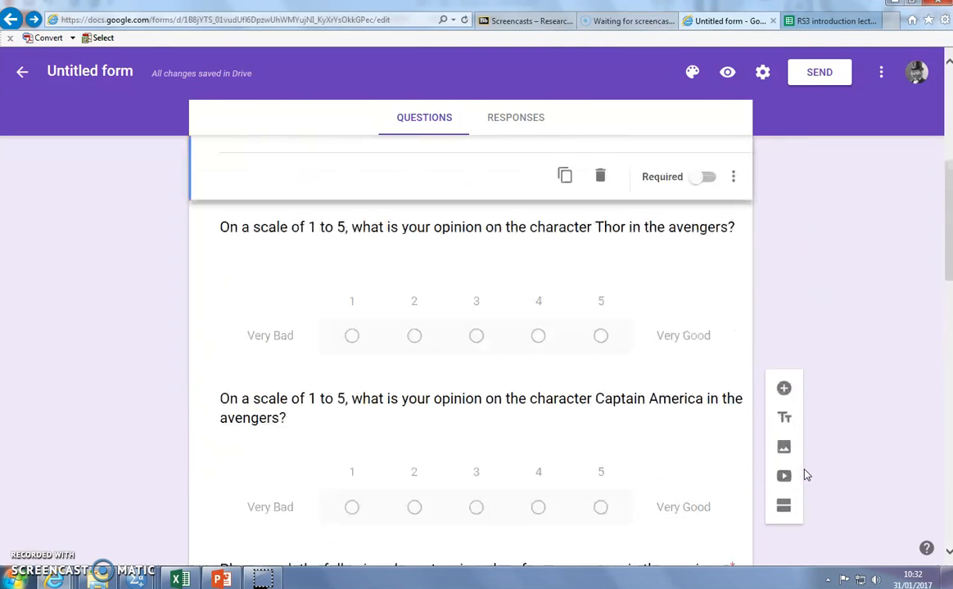
# Open the form's preview and look through the first section, from the Avengers question to the character ranking grid.
pyautogui.scroll(3, 807, 475)
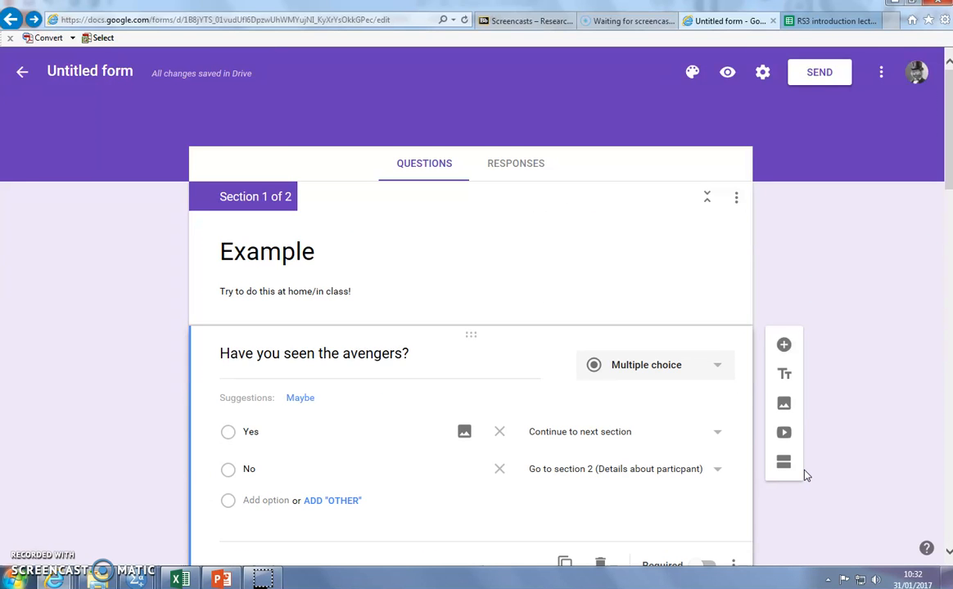
pyautogui.click(854, 453)
pyautogui.scroll(-3, 836, 378)
pyautogui.scroll(3, 836, 379)
pyautogui.click(729, 76)
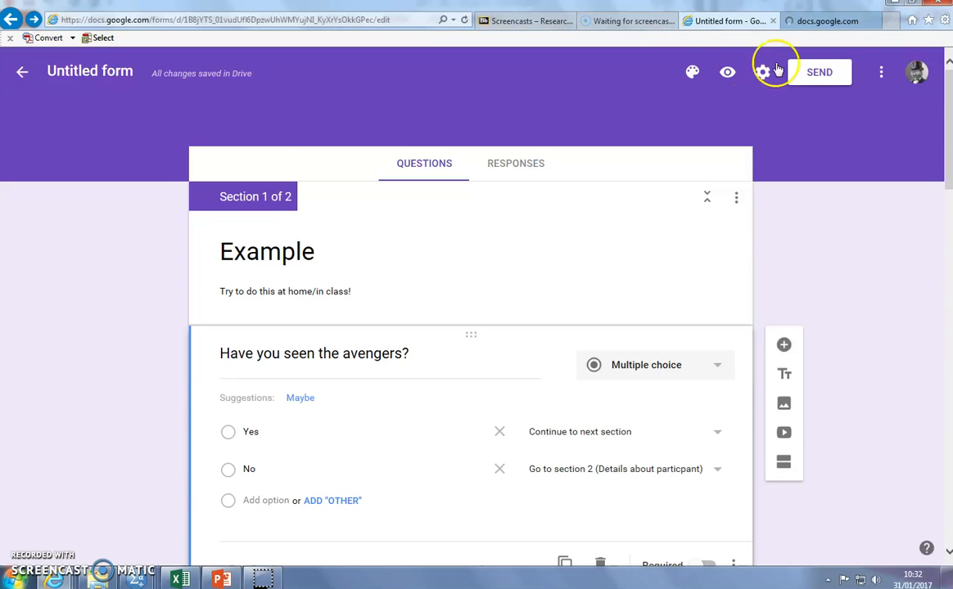
pyautogui.click(806, 21)
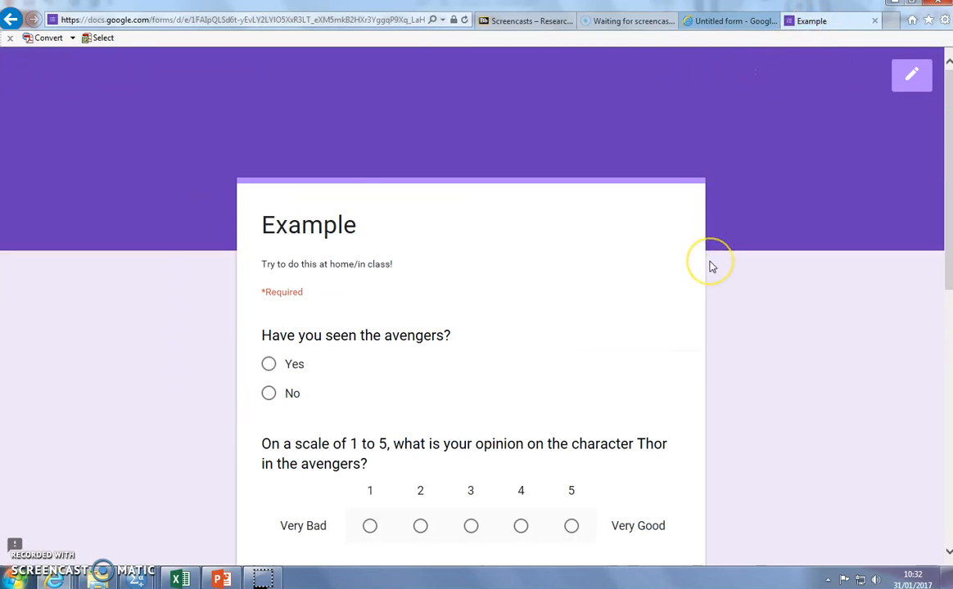
pyautogui.scroll(-1, 711, 266)
pyautogui.scroll(-1, 711, 266)
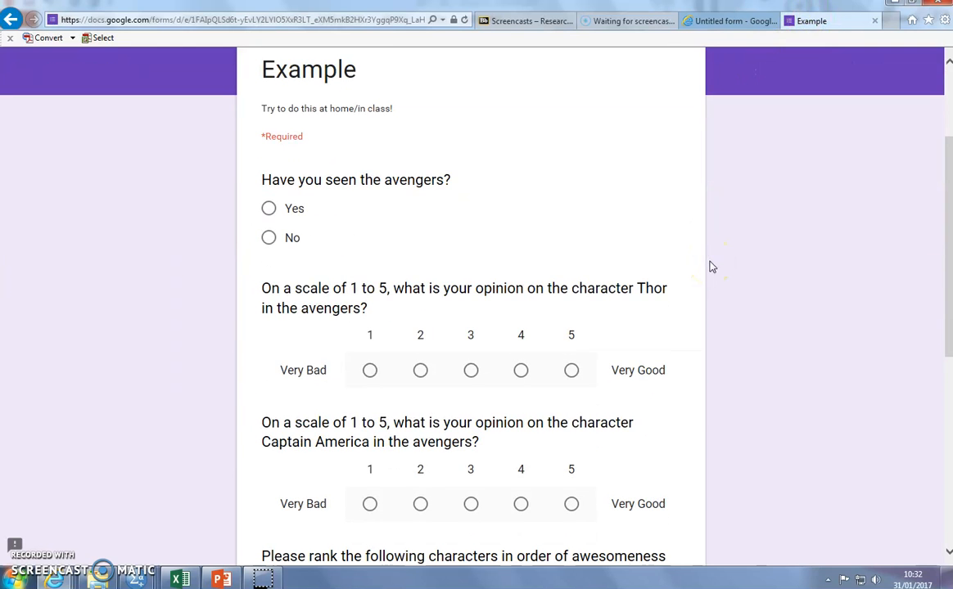
pyautogui.scroll(-5, 711, 266)
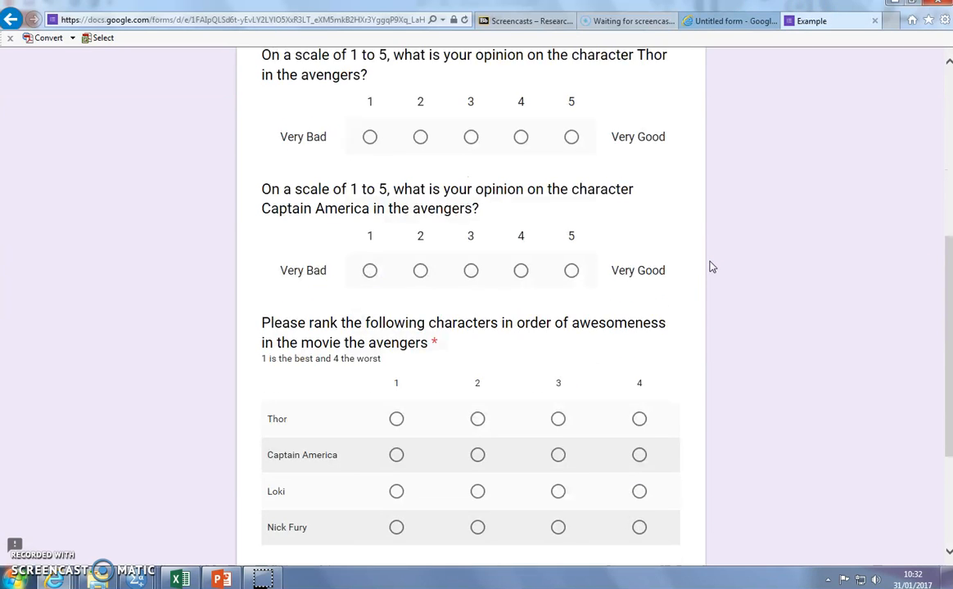
pyautogui.scroll(8, 711, 266)
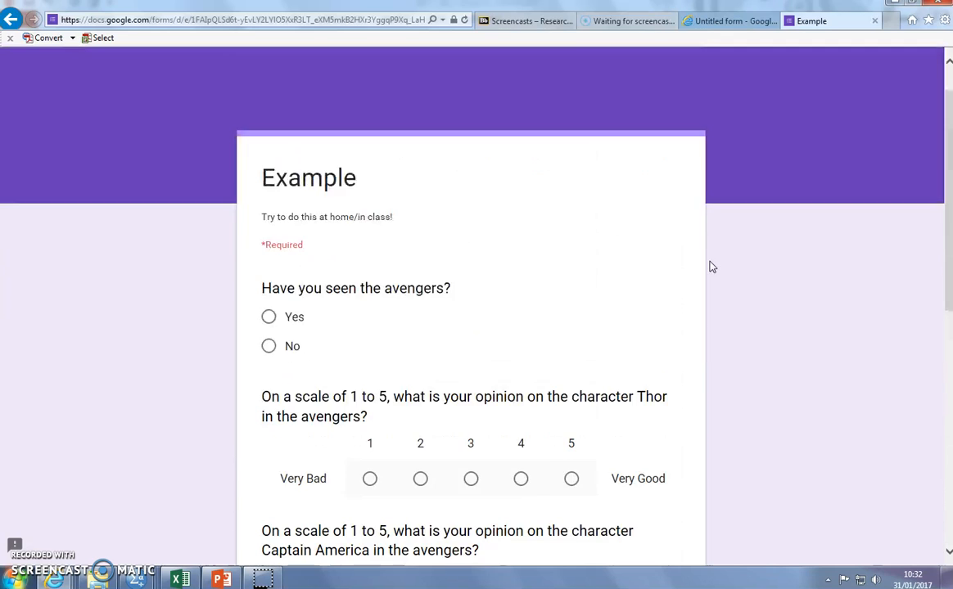
pyautogui.click(725, 102)
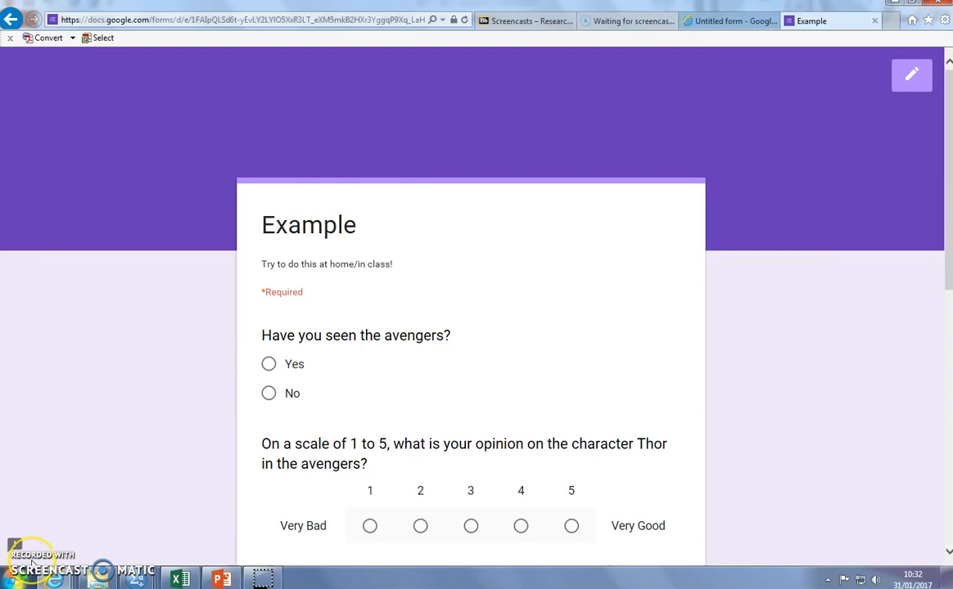